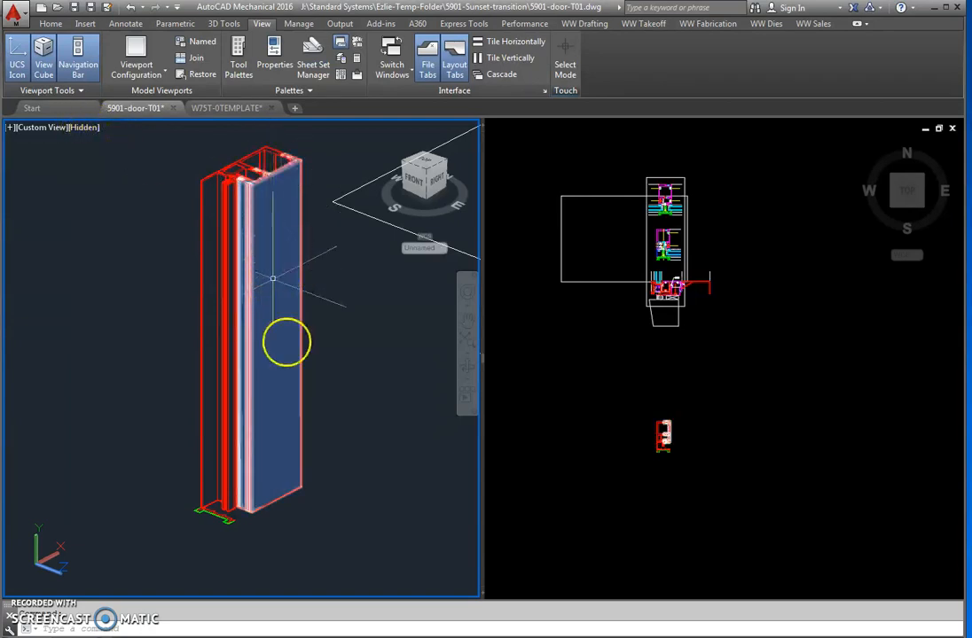
Try the 2D Wireframe visual style on the 3D mullion viewport and restore the Hidden style
left_click(229, 319)
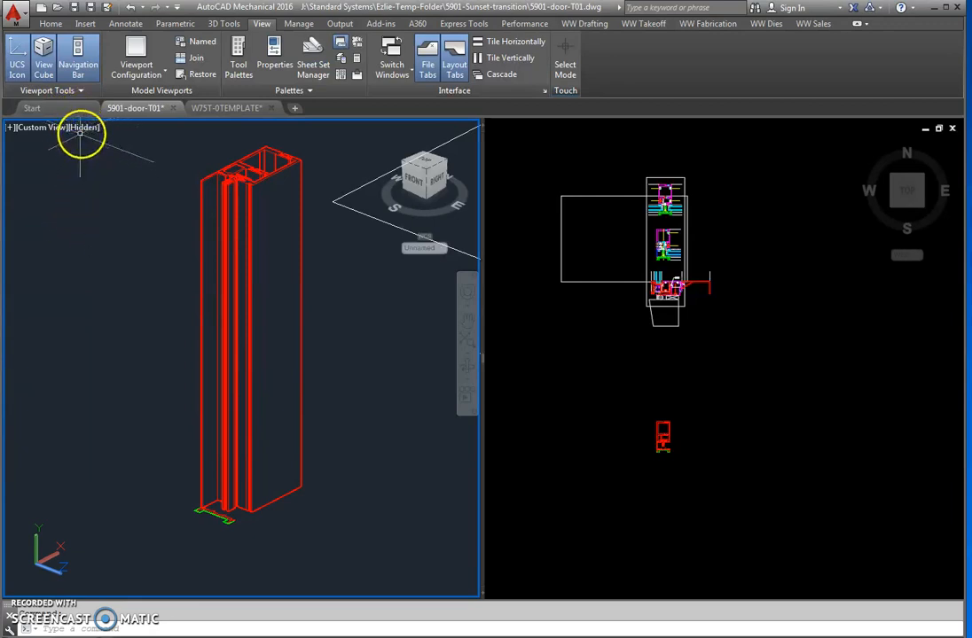
left_click(84, 132)
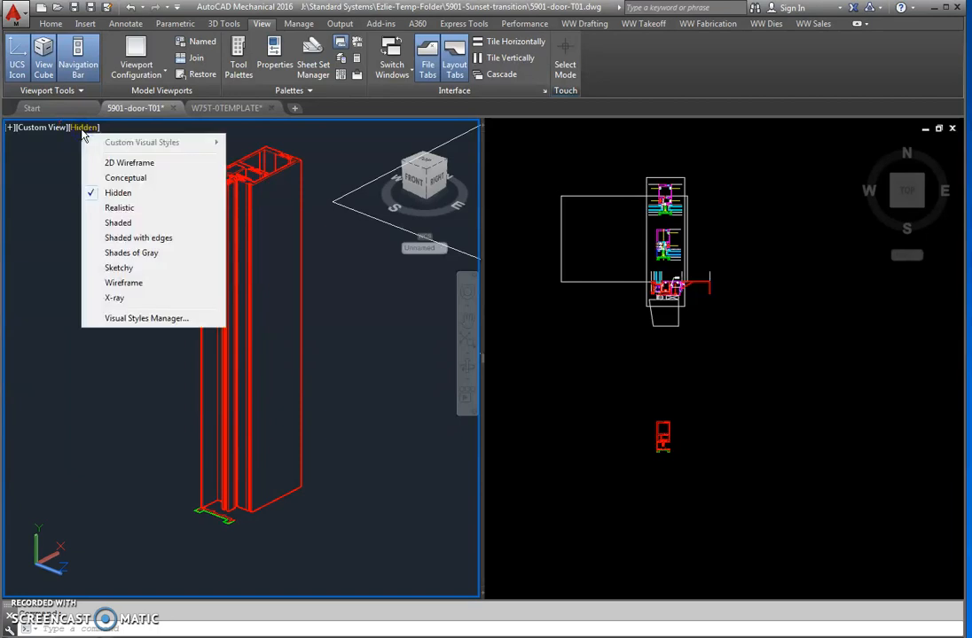
left_click(135, 164)
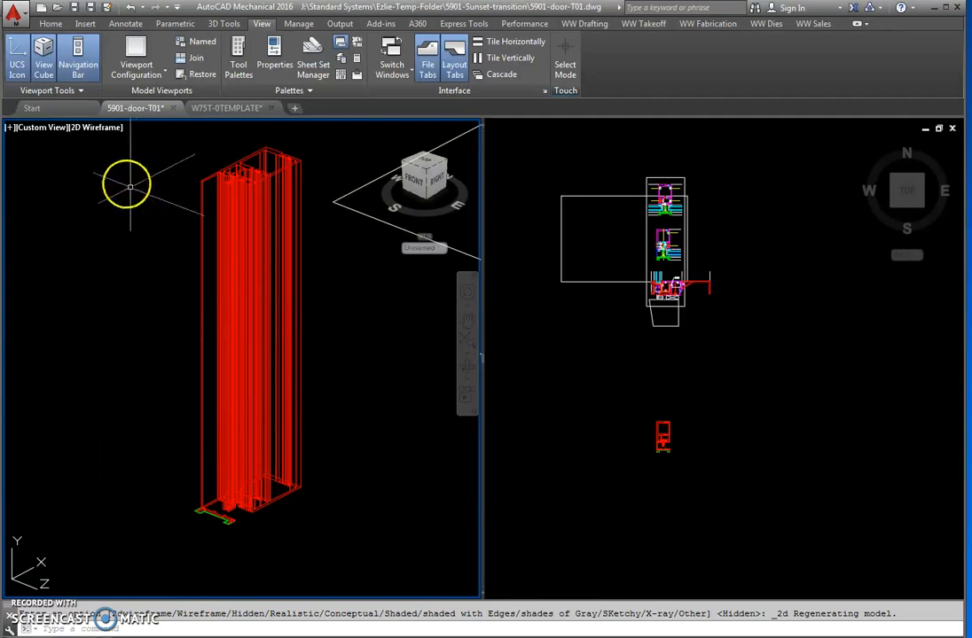
left_click(104, 130)
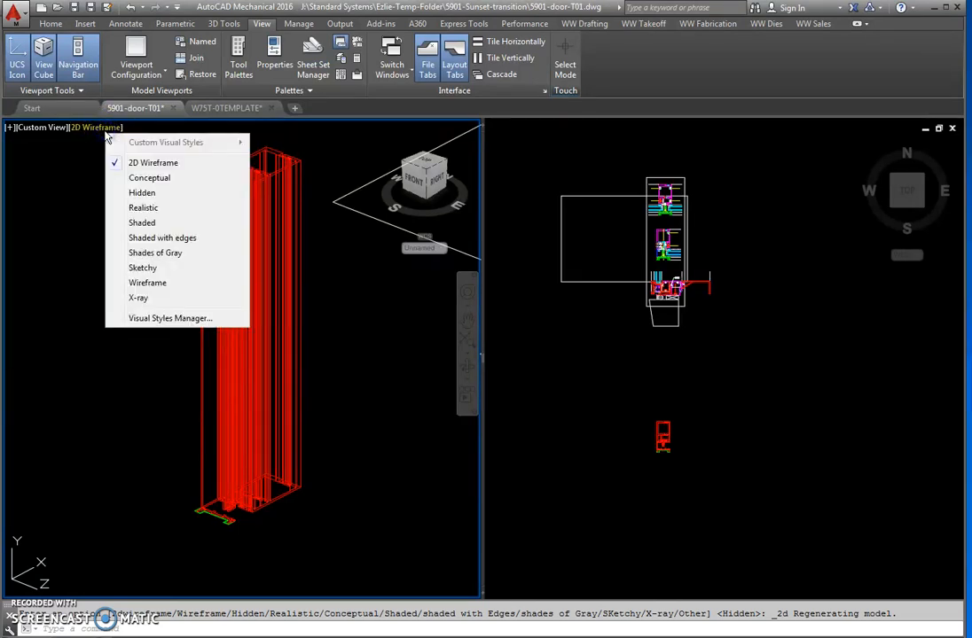
left_click(142, 193)
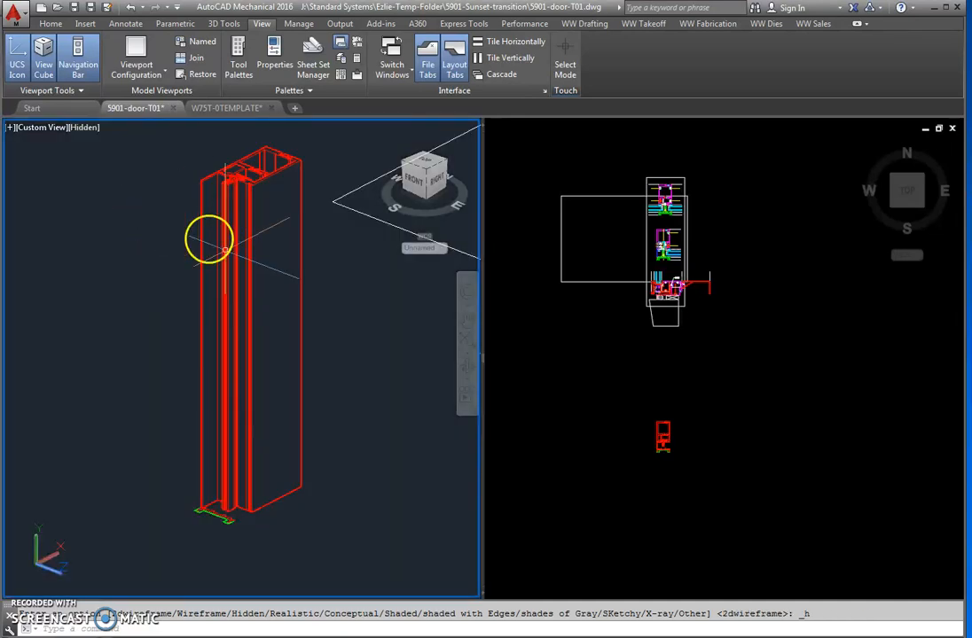
Examine the lower end of the extruded red mullion and the green profile beneath it in the 3D viewport
left_click(217, 384)
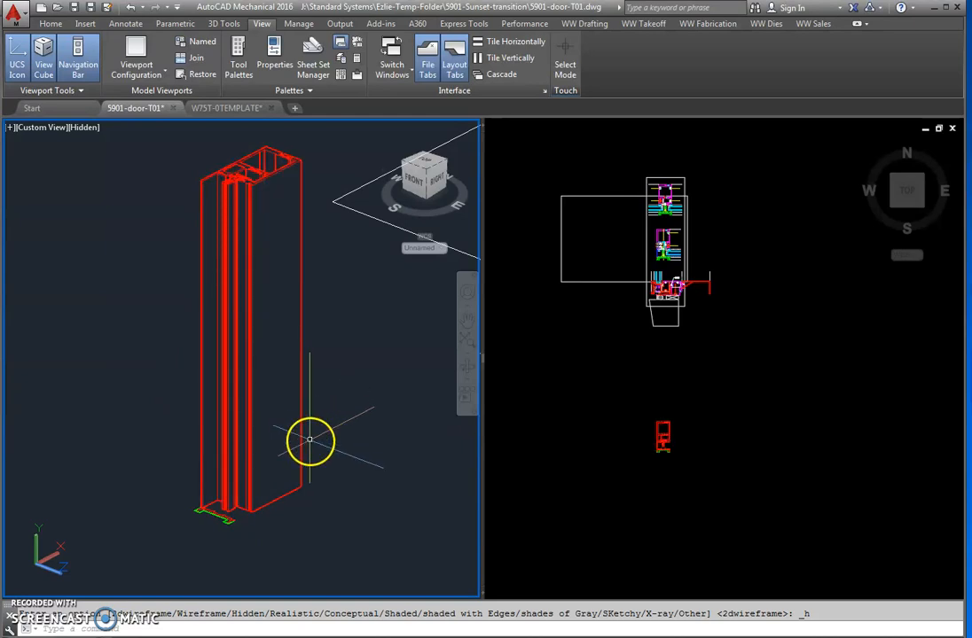
middle_click_drag(273, 488, 212, 456)
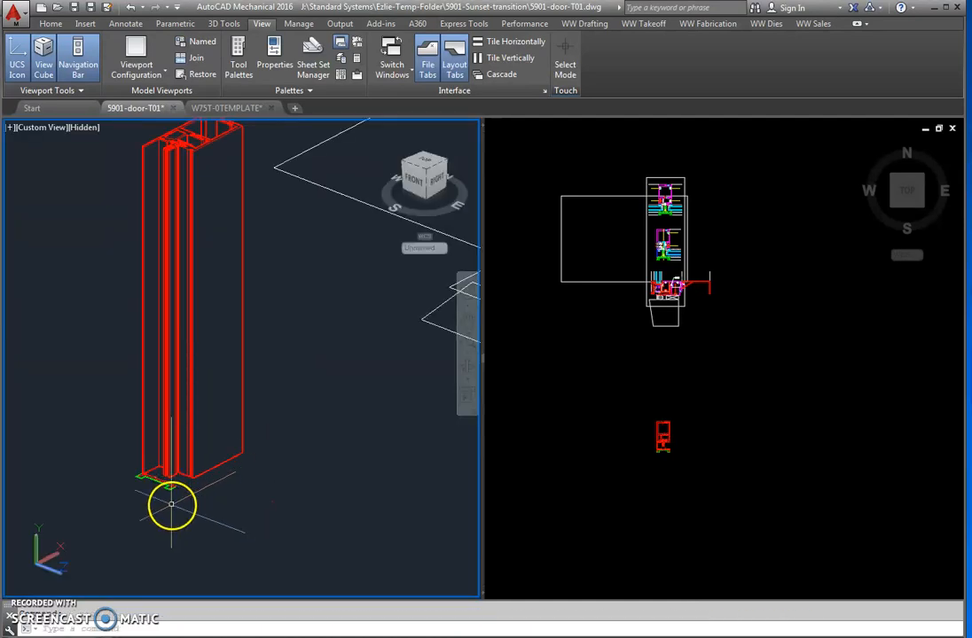
scroll(176, 497, "up", 2)
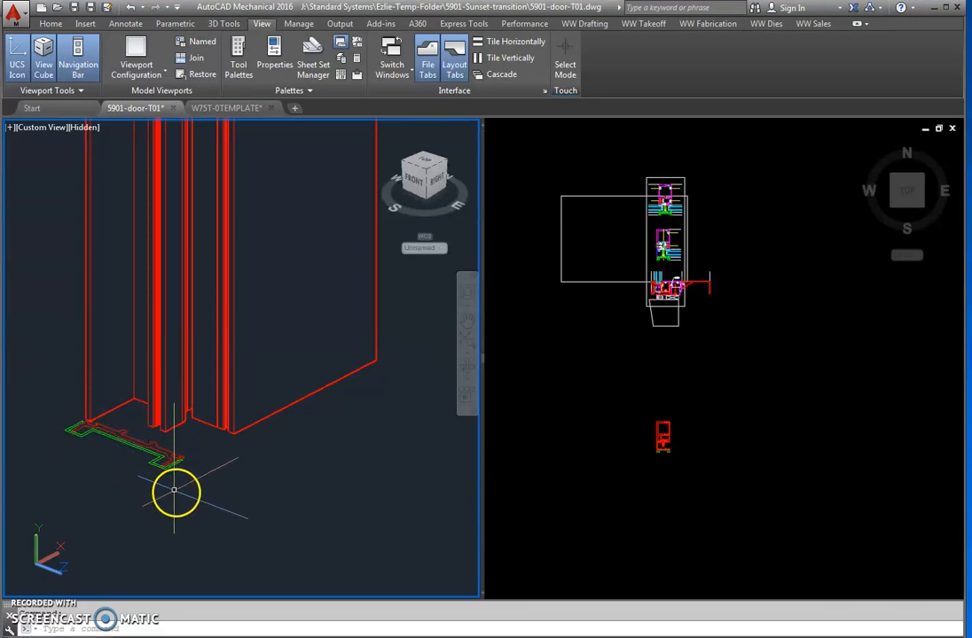
scroll(177, 488, "down", 2)
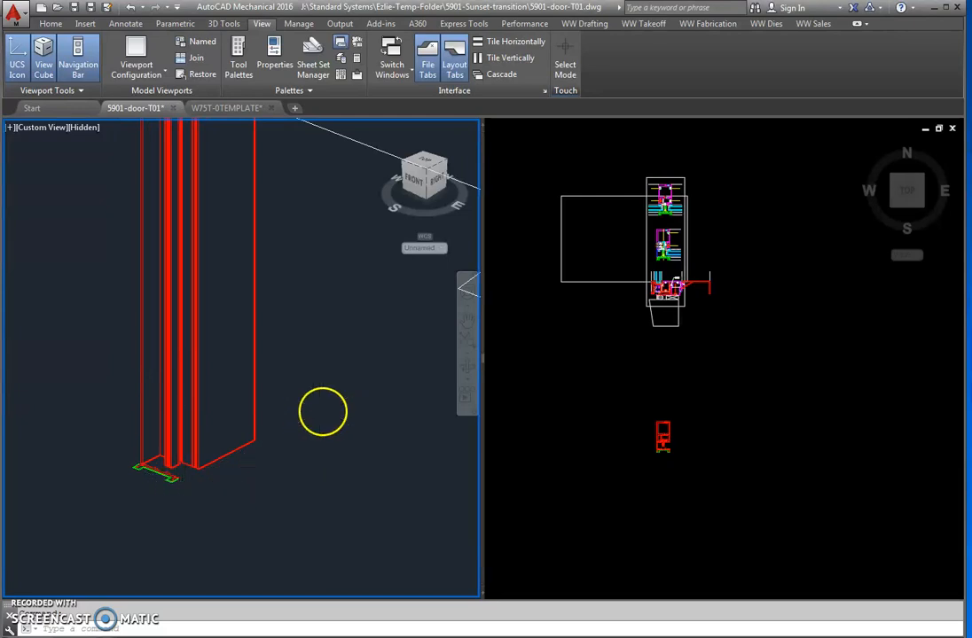
scroll(323, 409, "down", 2)
middle_click_drag(323, 409, 235, 409)
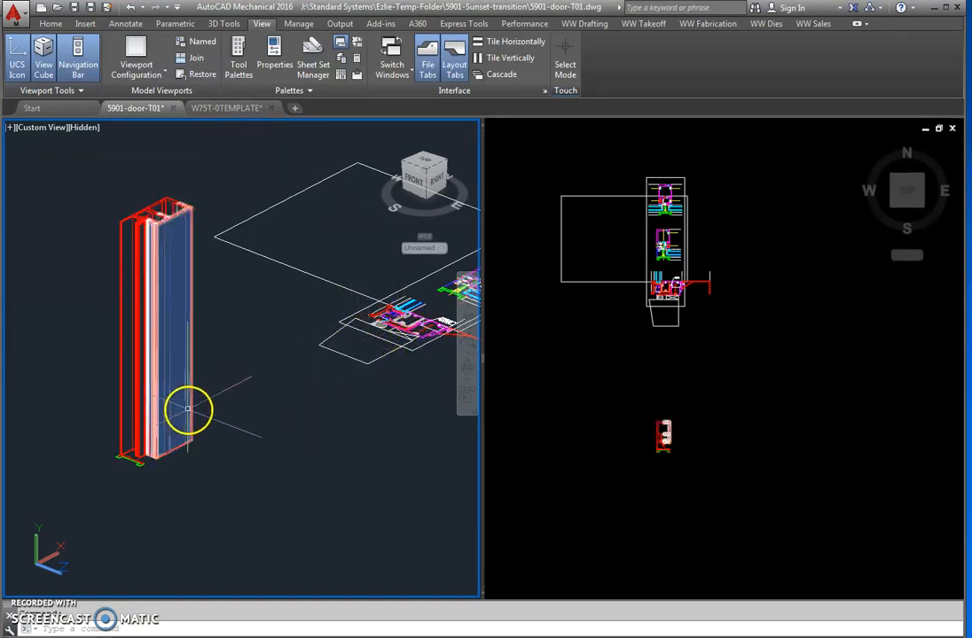
Activate the 2D Wireframe viewport and set it to plan view with the VPP command
left_click(680, 381)
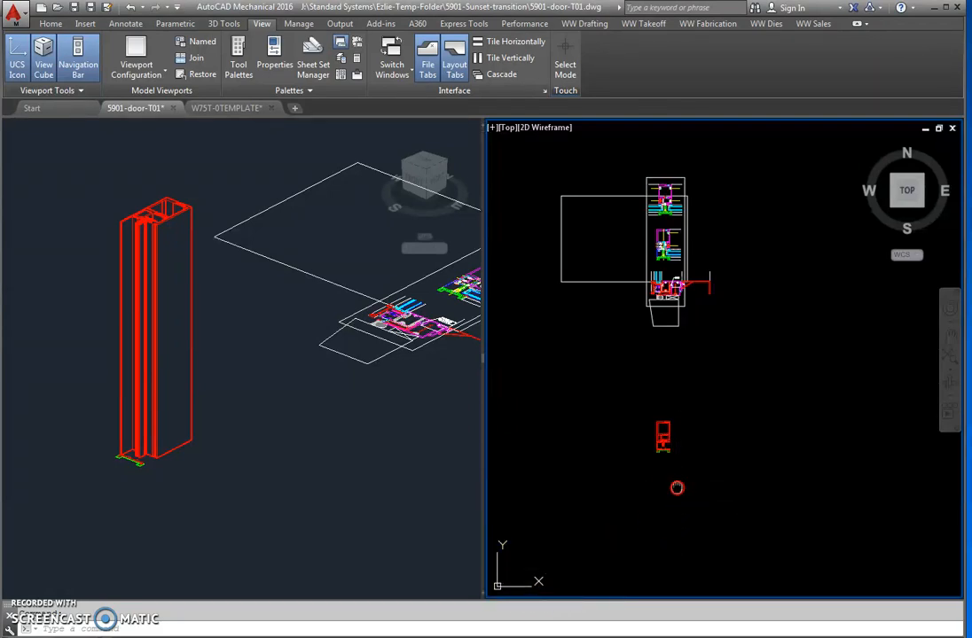
middle_click_drag(679, 487, 697, 510)
middle_click_drag(719, 427, 749, 440)
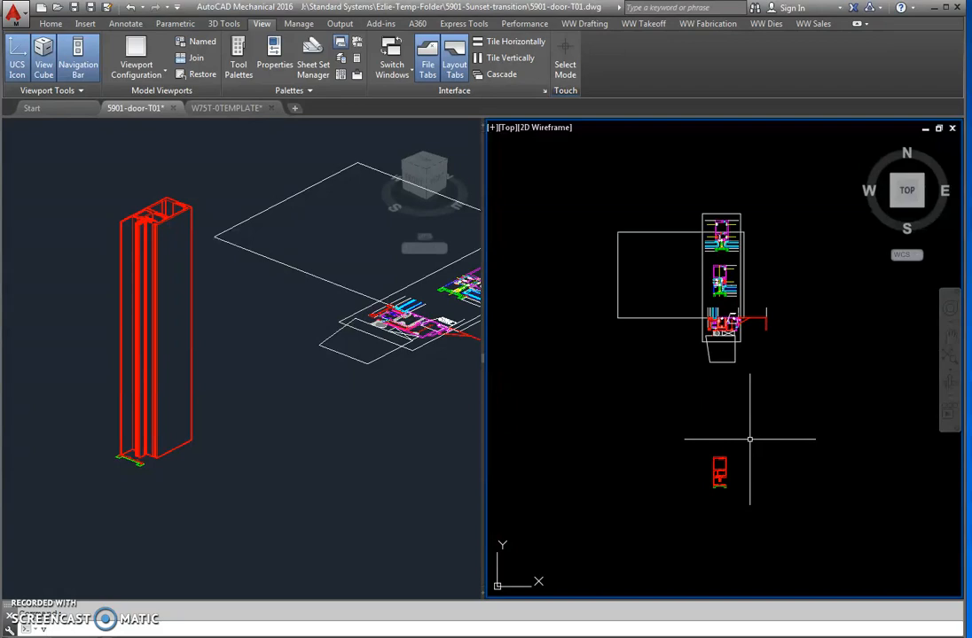
type("VPP")
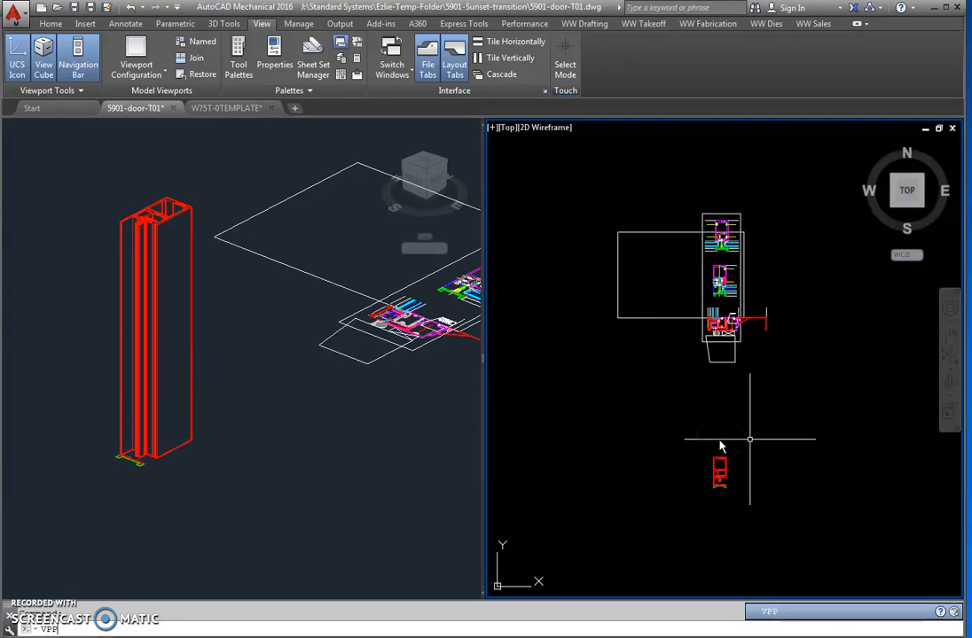
key("Return")
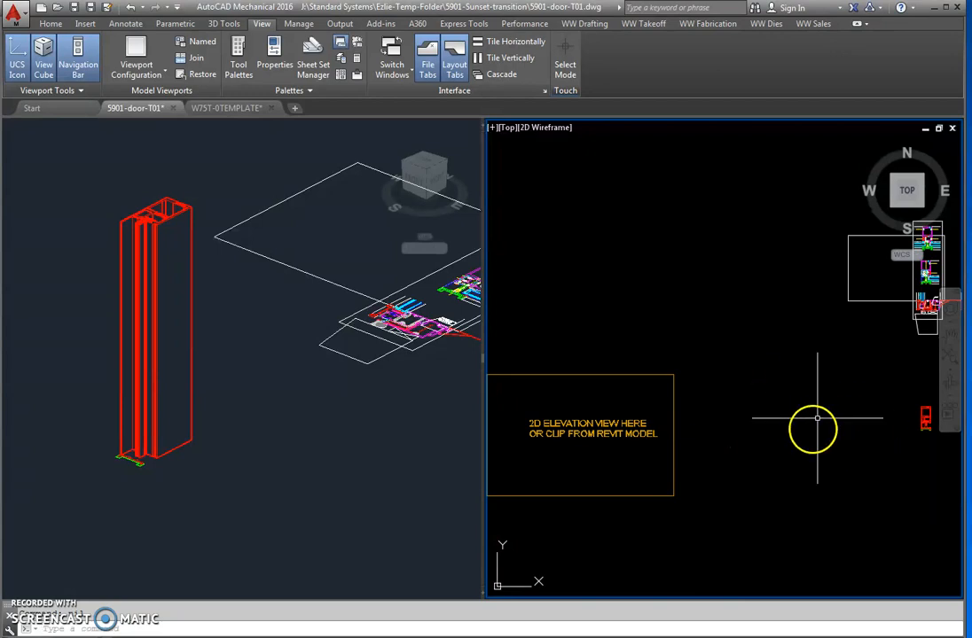
mouse_move(809, 429)
middle_mouse_down()
mouse_move(726, 458)
mouse_move(703, 490)
middle_mouse_up()
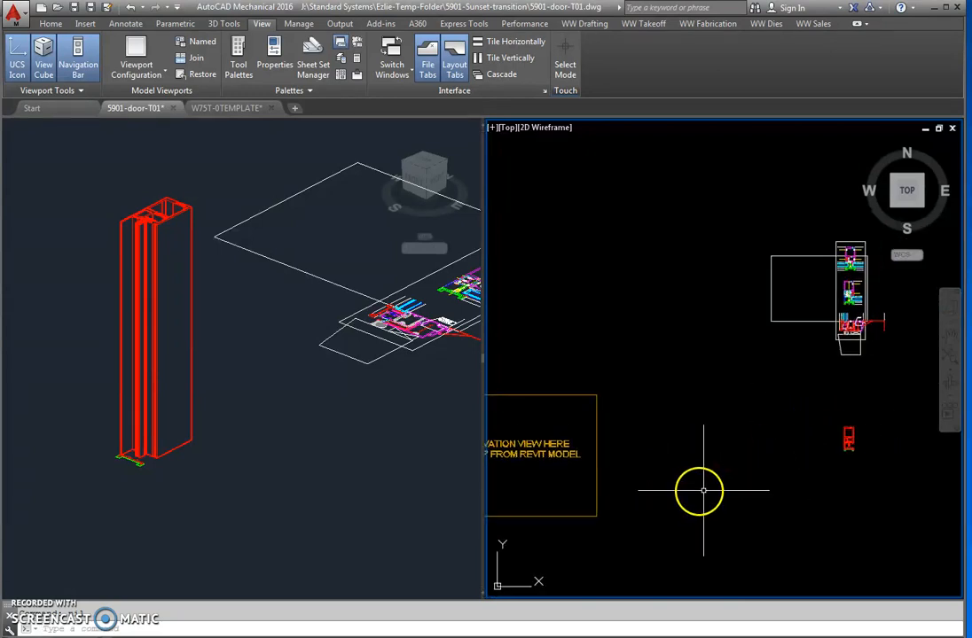
Activate the Hidden-style viewport and set it to the Top view with the VPP command
left_click(322, 489)
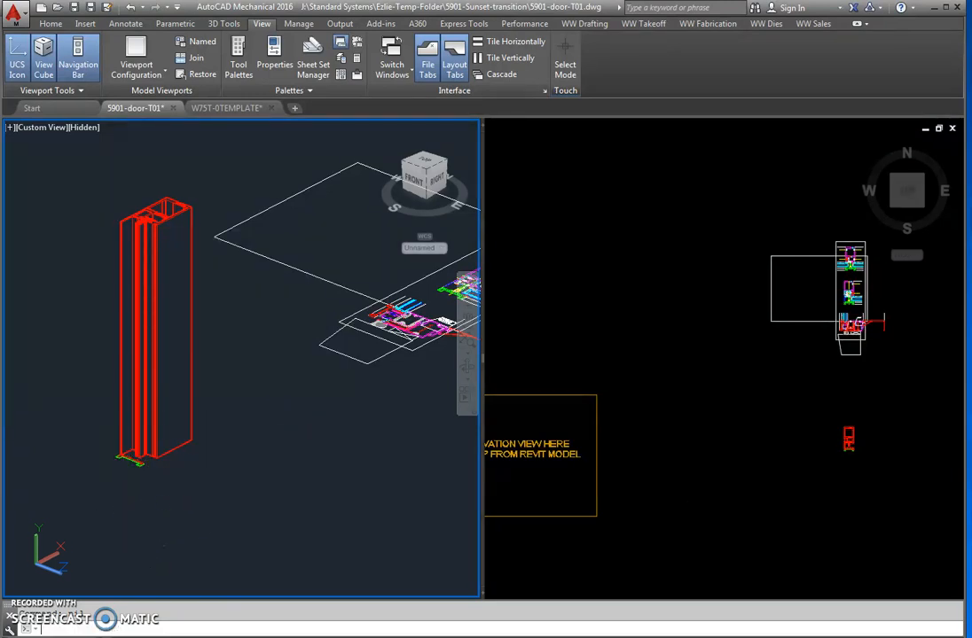
type("vpp")
key("Return")
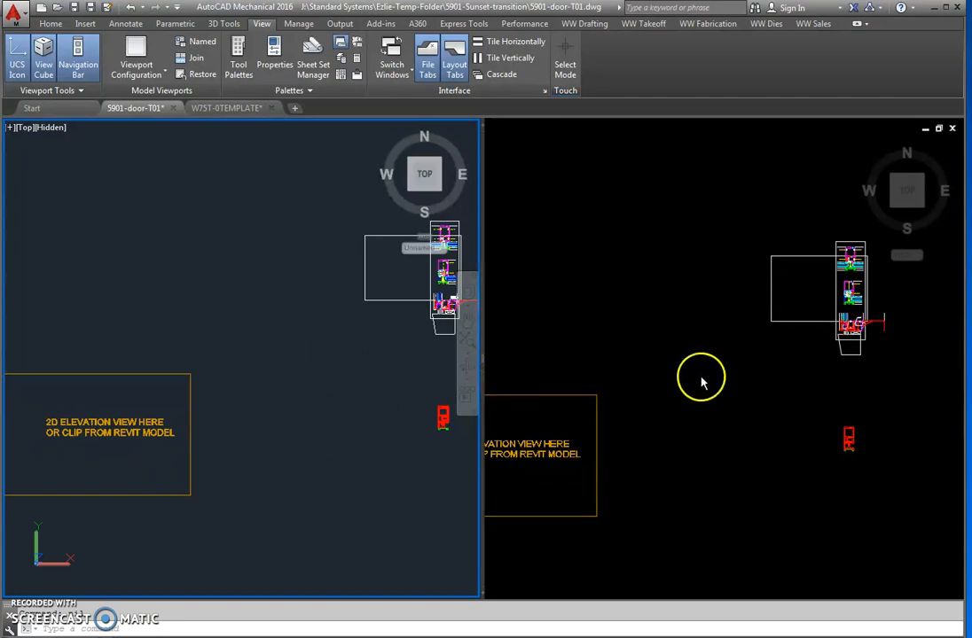
left_click(378, 344)
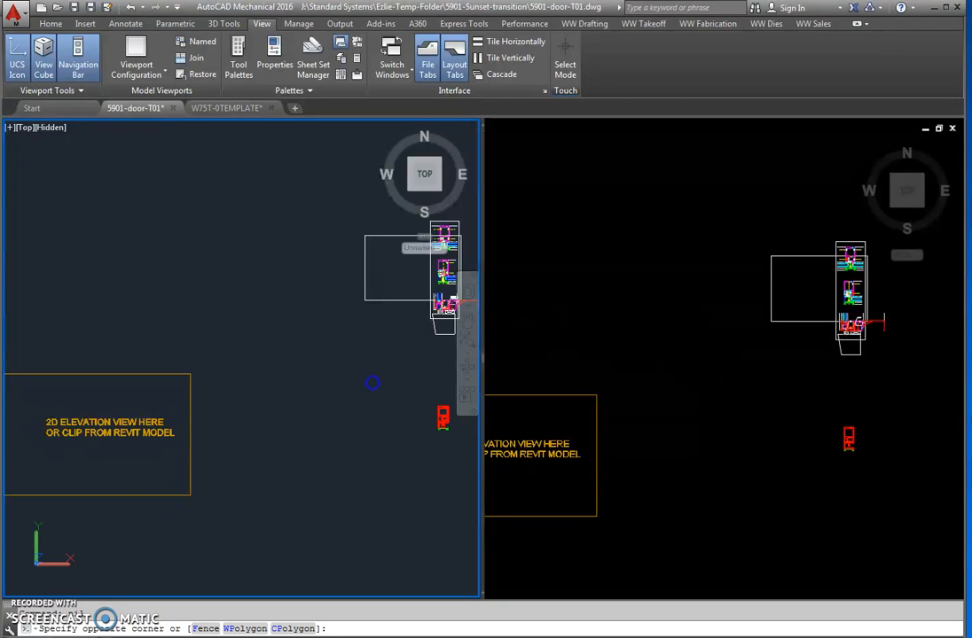
middle_click_drag(363, 392, 303, 399)
left_click(381, 423)
left_click(382, 423)
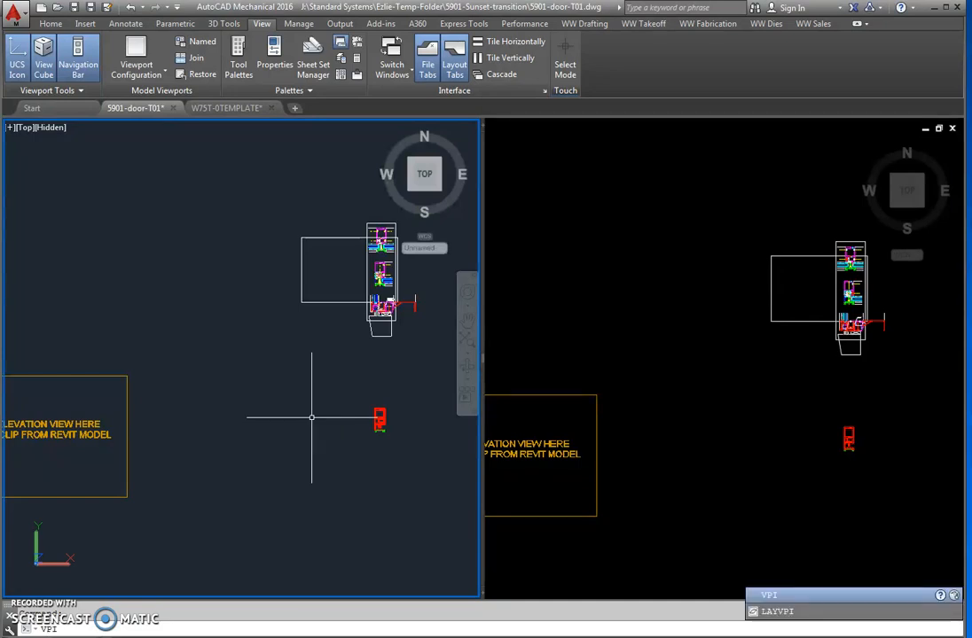
Set the Hidden-style viewport to the SE Isometric view with the VPI command
key("Return")
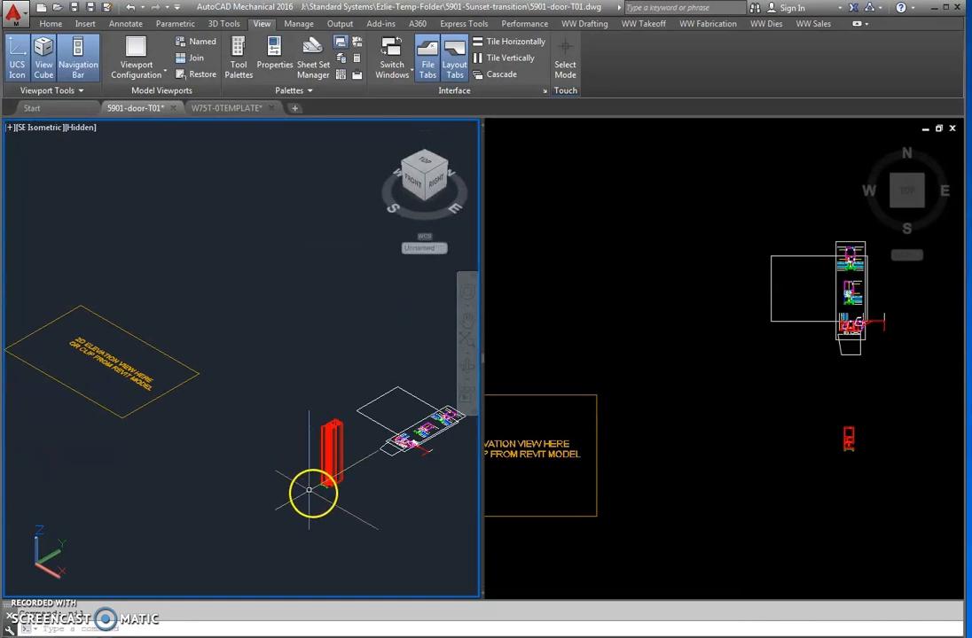
middle_click_drag(330, 511, 285, 459)
scroll(284, 459, "up", 4)
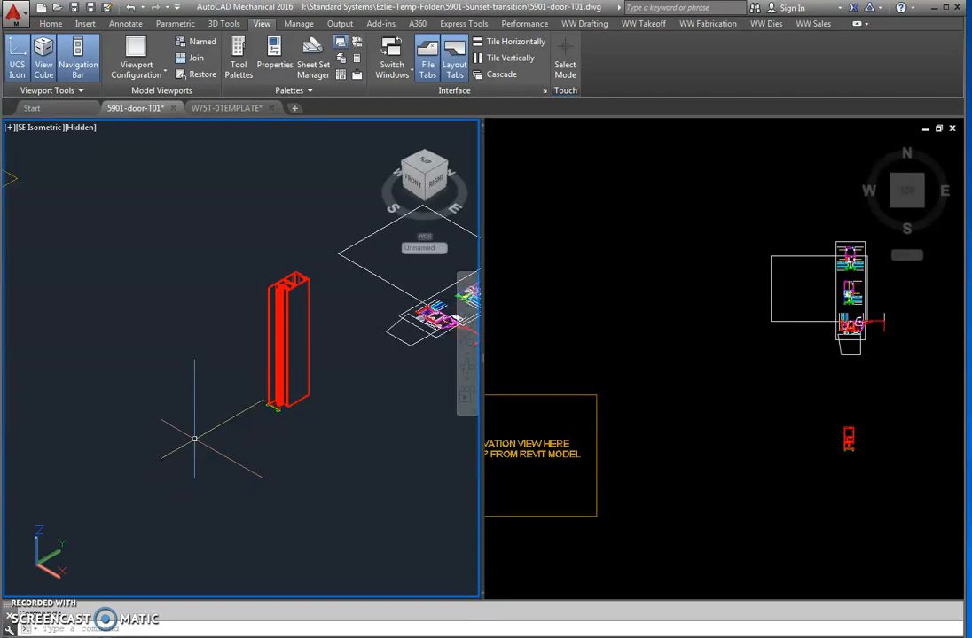
Set the Hidden-style viewport to the Right view of the red mullion with the VR command
type("vr")
key("Return")
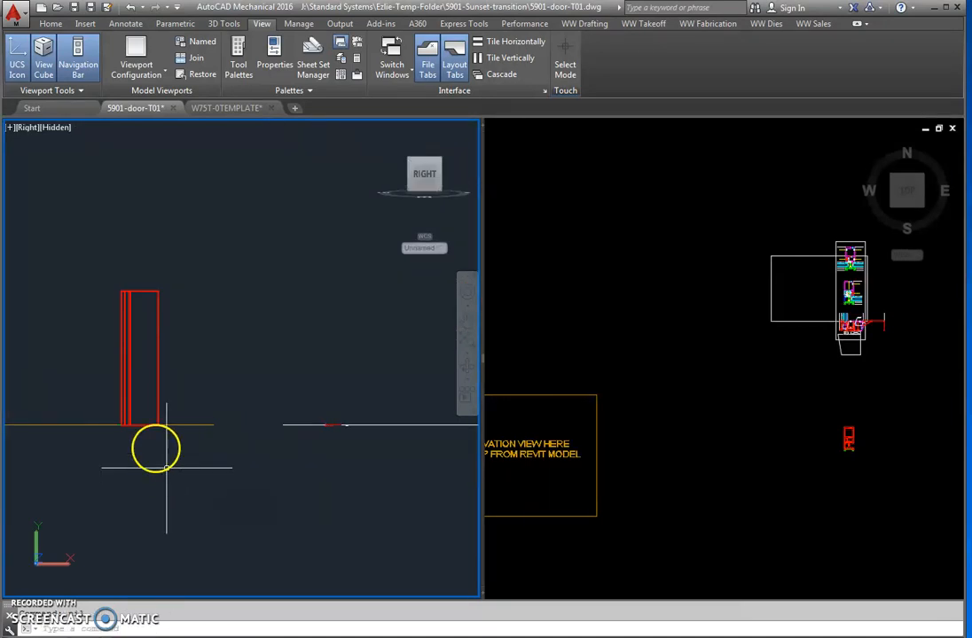
scroll(150, 404, "up", 4)
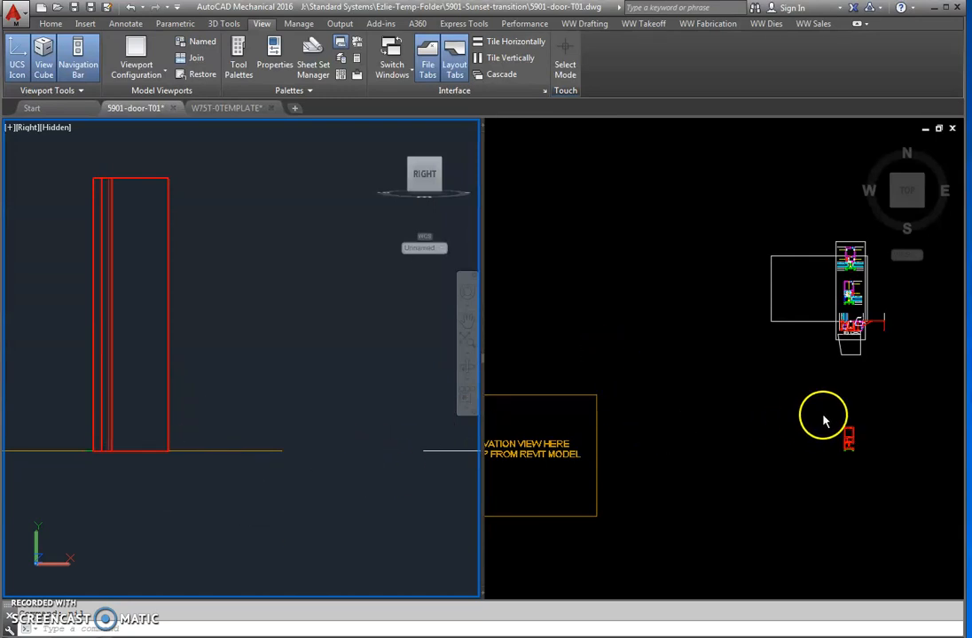
Start COPYBASE in the 2D viewport and set its base point at the frame's upper corner endpoint under the glazing gasket of the sill detail
left_click(774, 396)
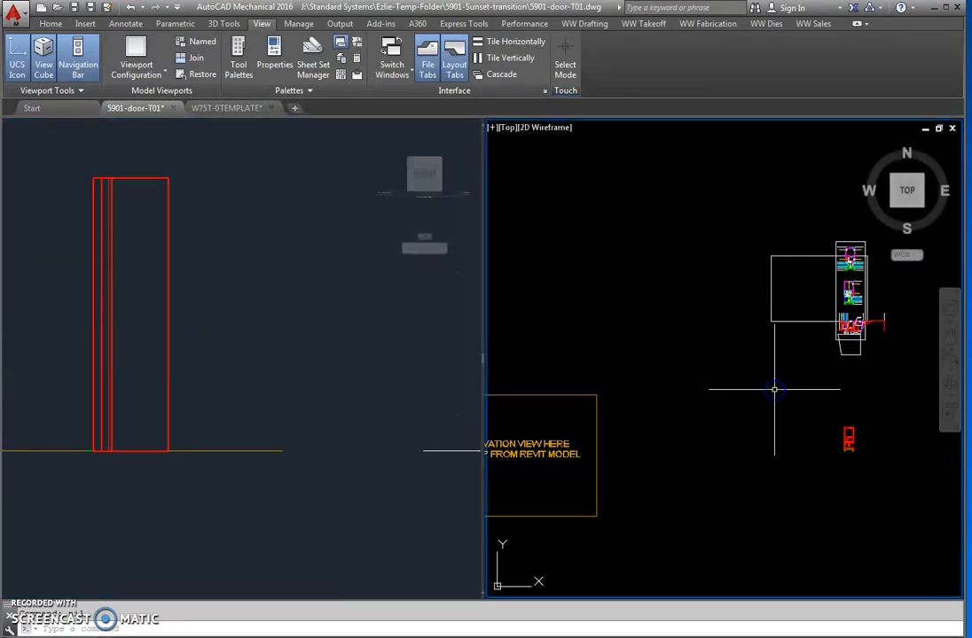
middle_click_drag(798, 381, 698, 384)
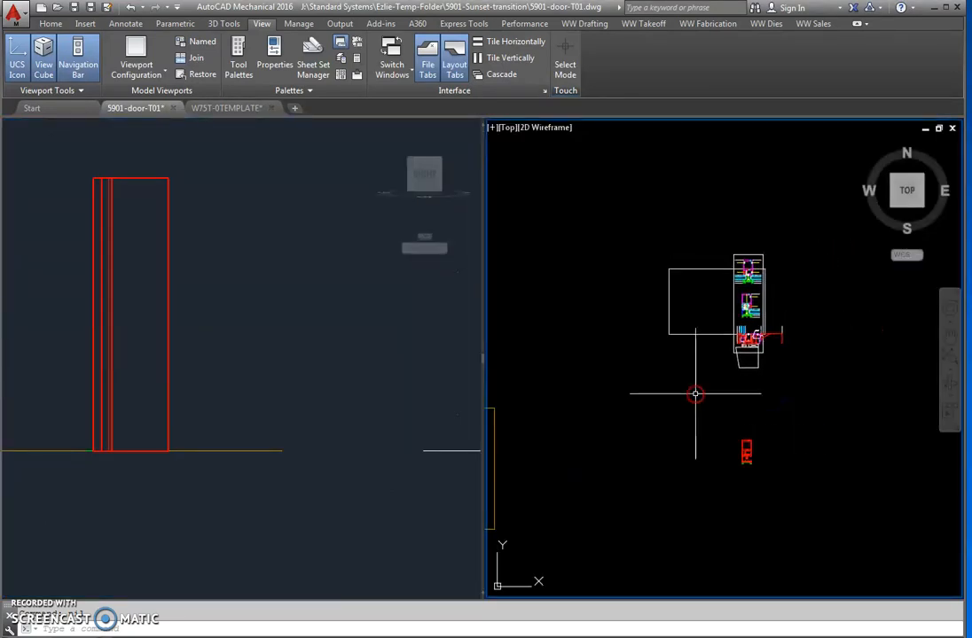
scroll(755, 350, "up", 4)
scroll(760, 340, "up", 8)
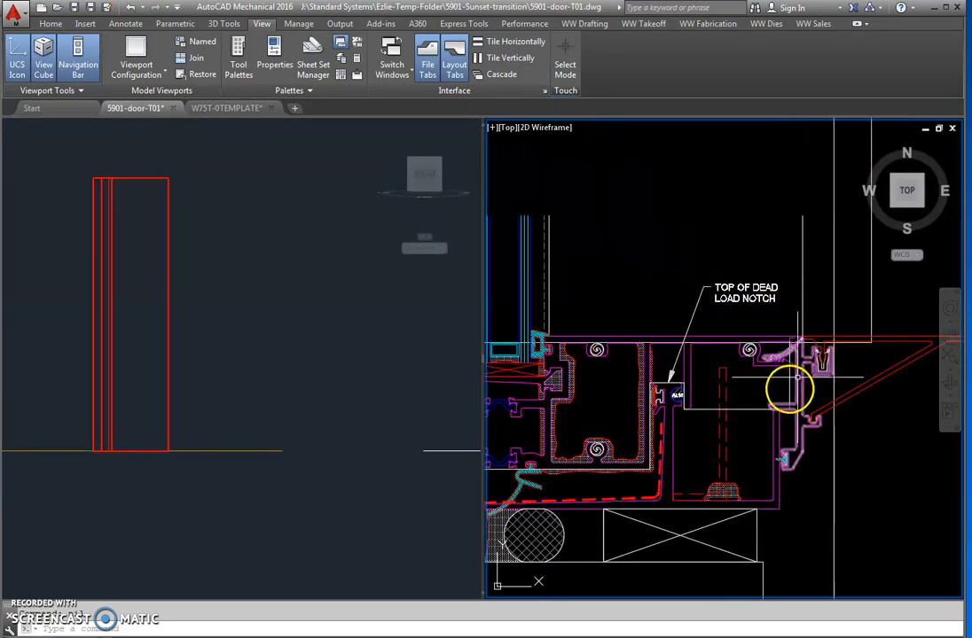
scroll(776, 373, "down", 8)
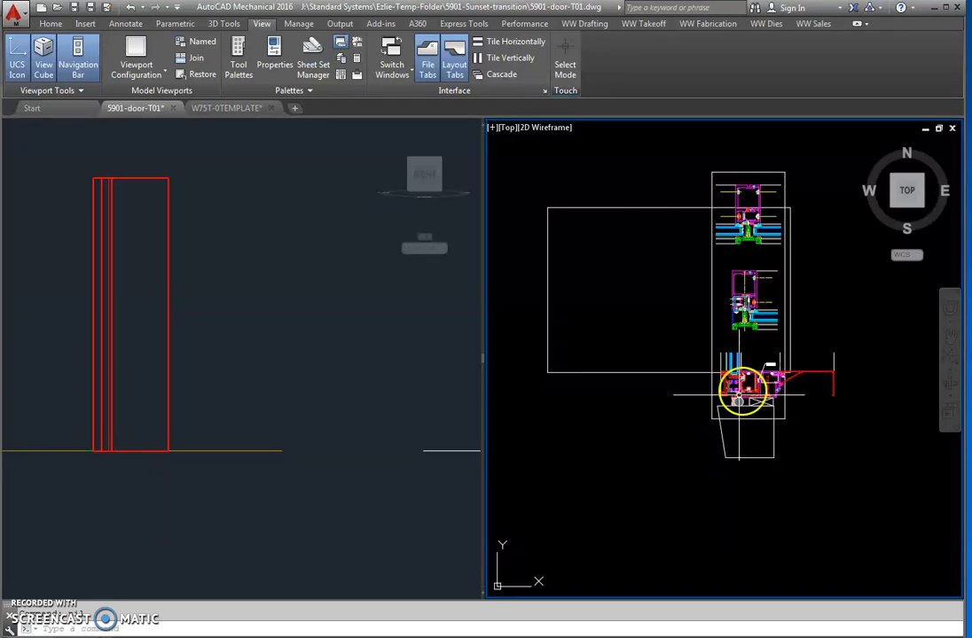
scroll(749, 391, "up", 2)
scroll(785, 387, "up", 2)
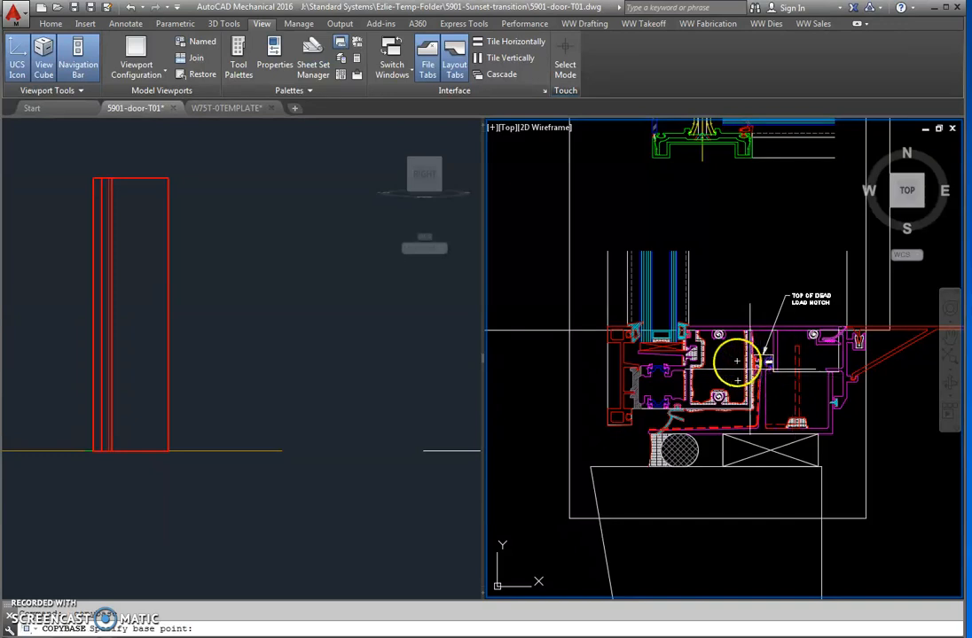
scroll(720, 357, "up", 3)
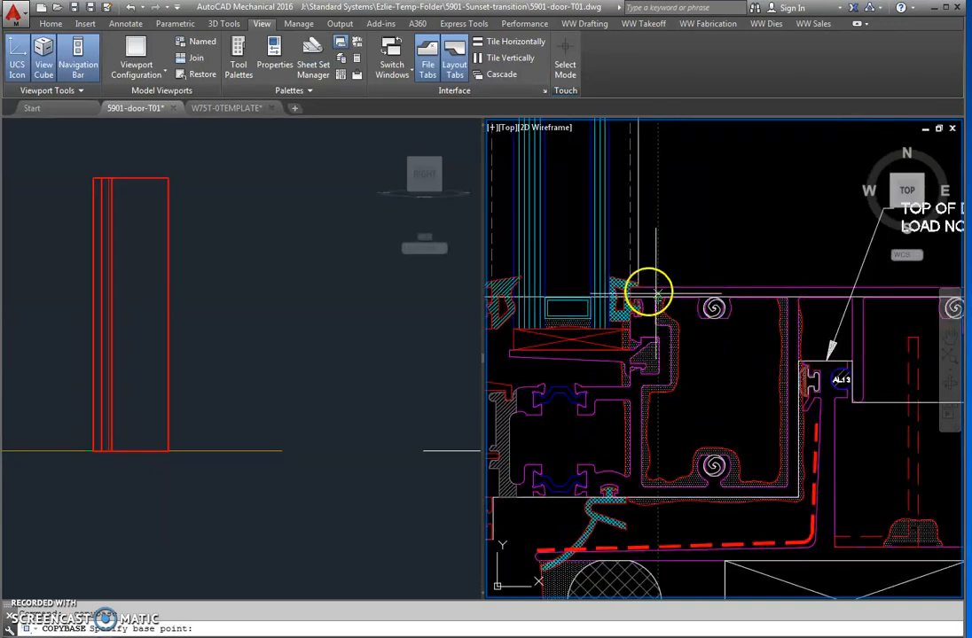
scroll(651, 288, "up", 4)
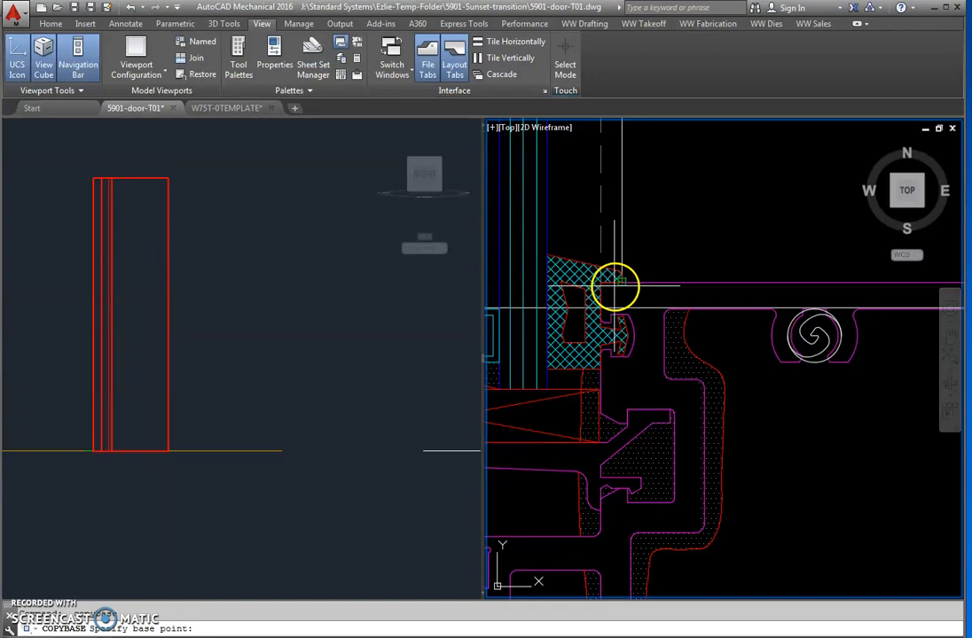
scroll(613, 286, "up", 3)
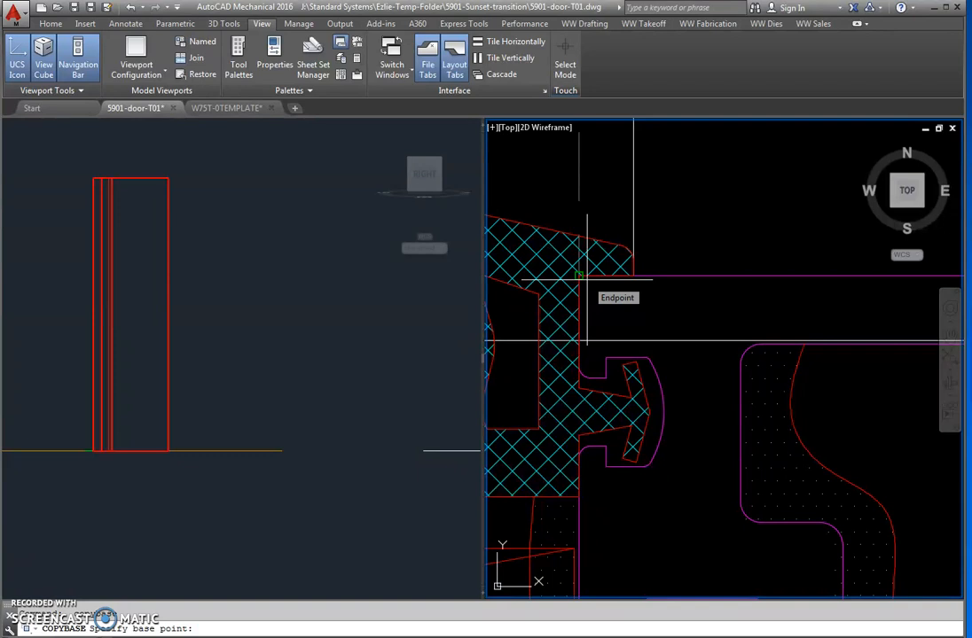
left_click(586, 280)
Add the sill detail's frame extrusions, thermal breaks, hatched piece and exterior cover profile to the COPYBASE selection
scroll(614, 359, "down", 5)
left_click(707, 355)
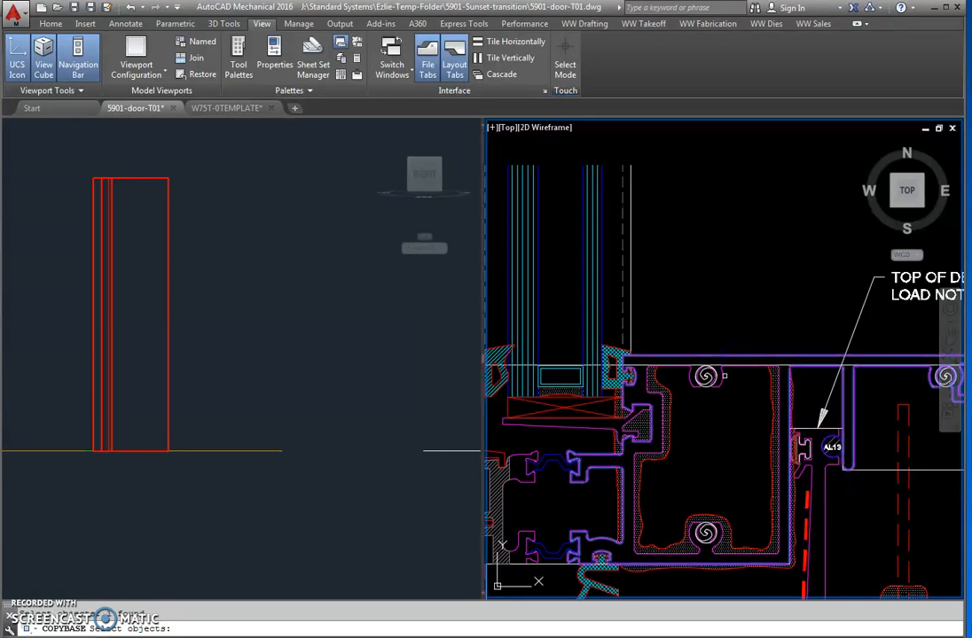
left_click(722, 380)
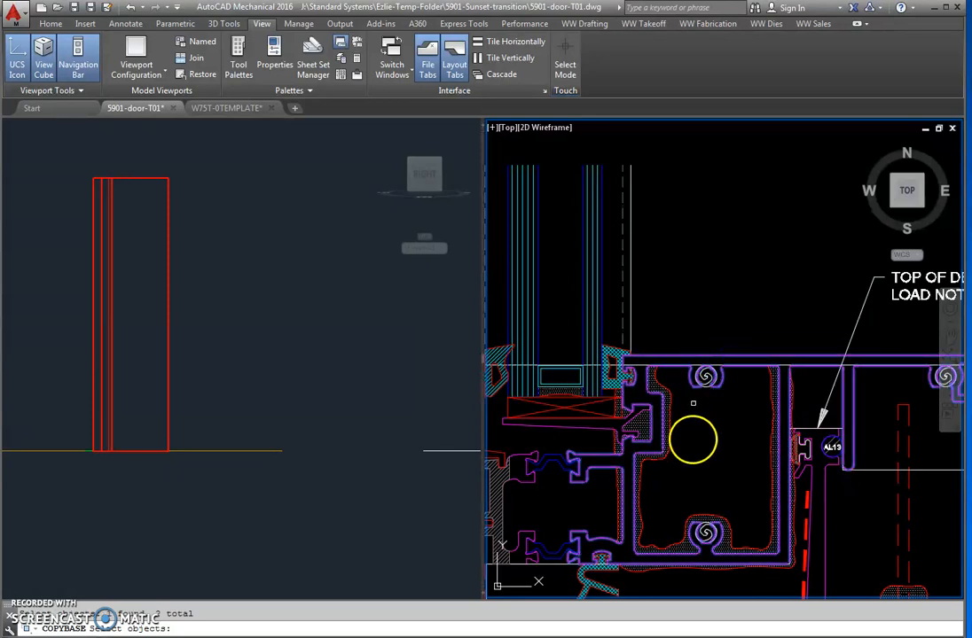
middle_click_drag(692, 465, 738, 395)
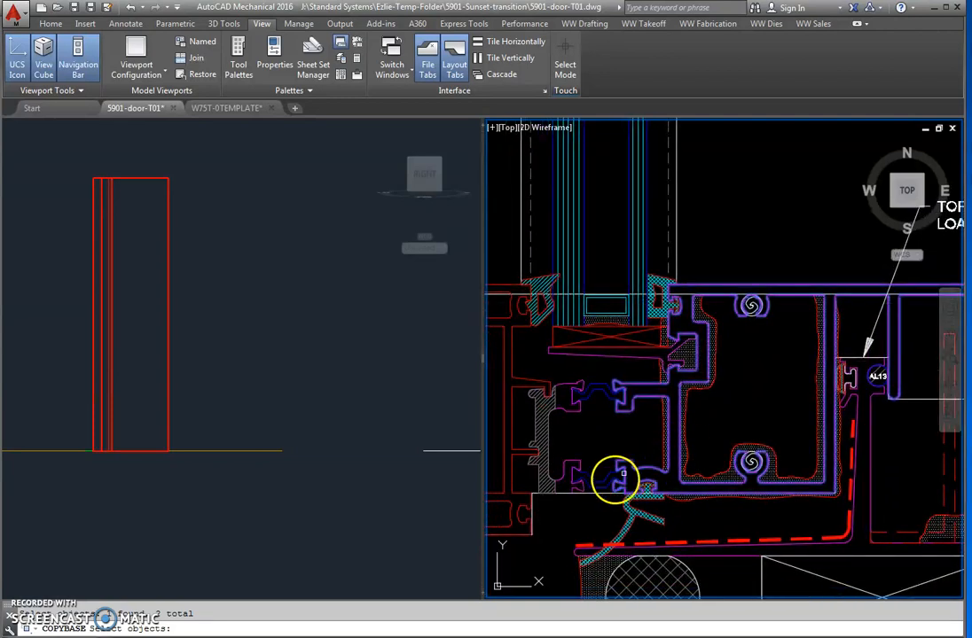
left_click(595, 393)
left_click(552, 388)
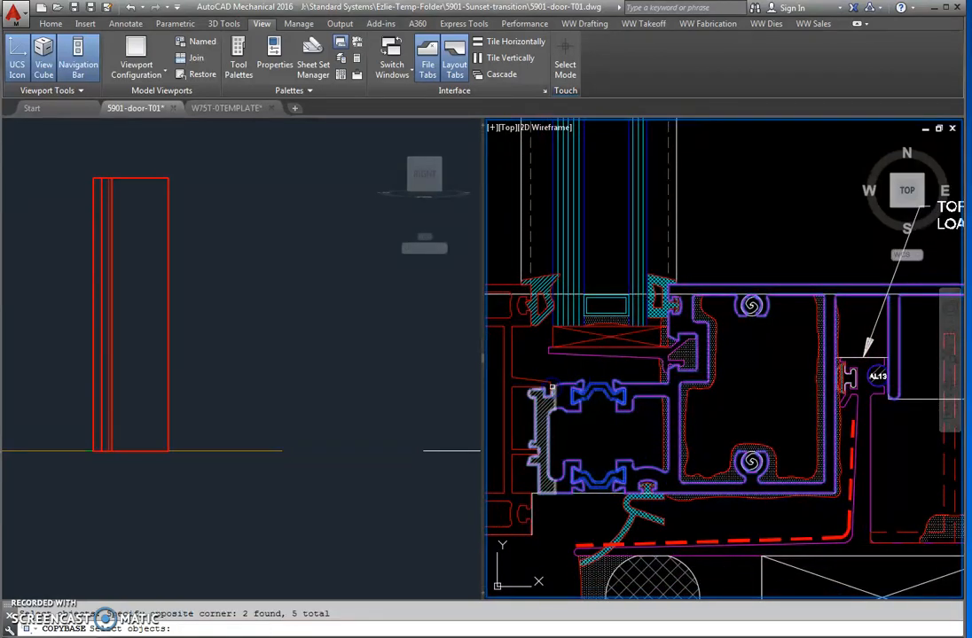
middle_click_drag(494, 400, 592, 395)
left_click(596, 500)
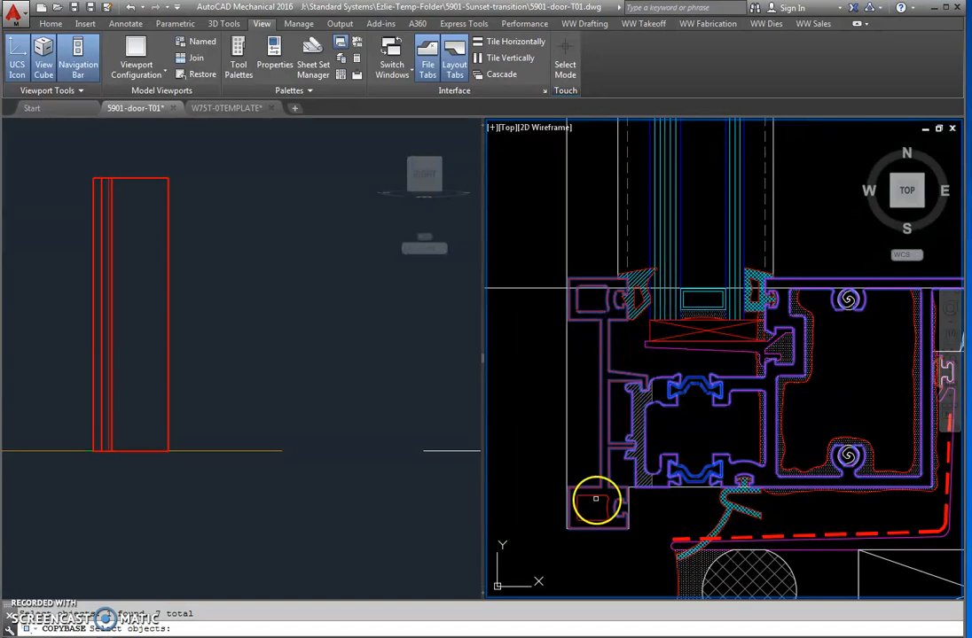
Add the interior channel and trim profiles beyond the dead load notch to the selection and finish the COPYBASE copy
middle_click_drag(808, 505, 580, 477)
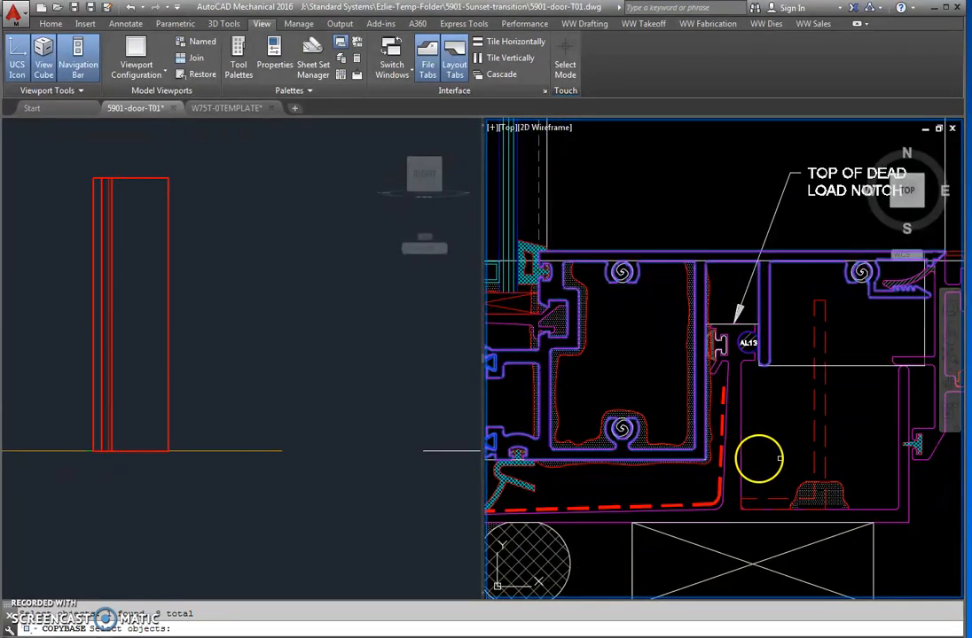
middle_click_drag(762, 462, 632, 465)
left_click(805, 388)
left_click(801, 437)
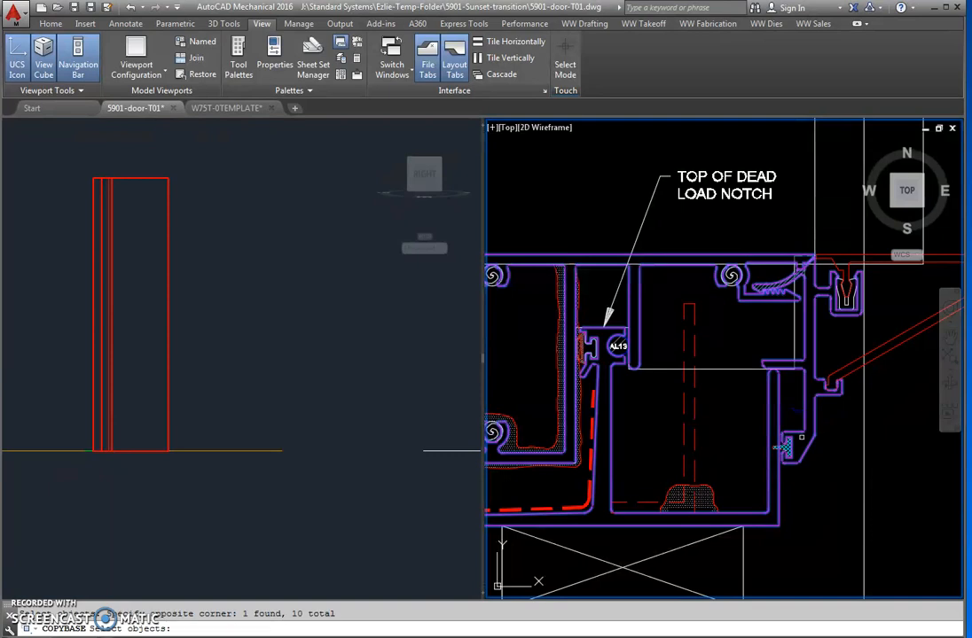
scroll(713, 431, "down", 4)
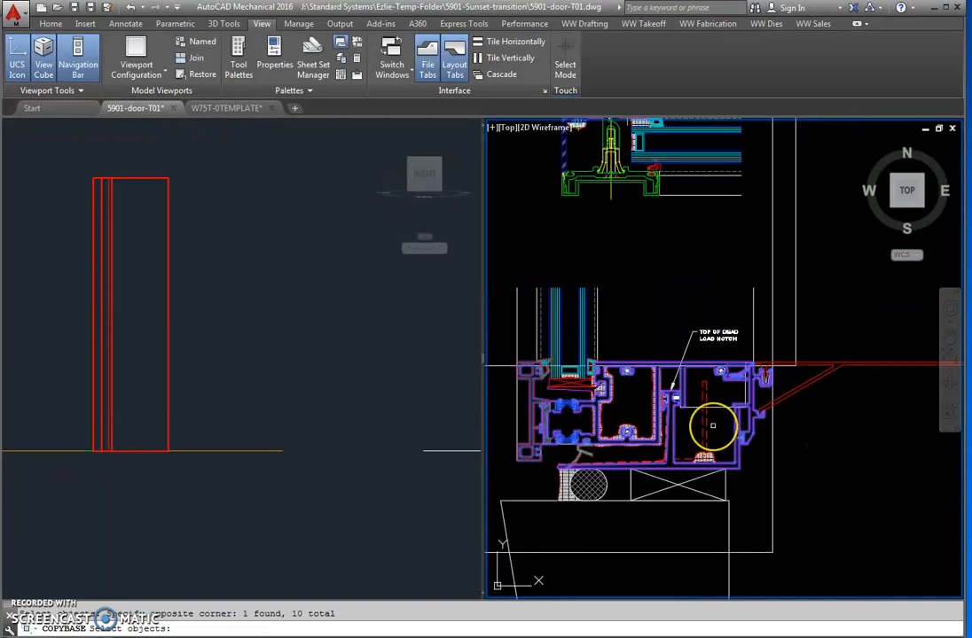
key("Return")
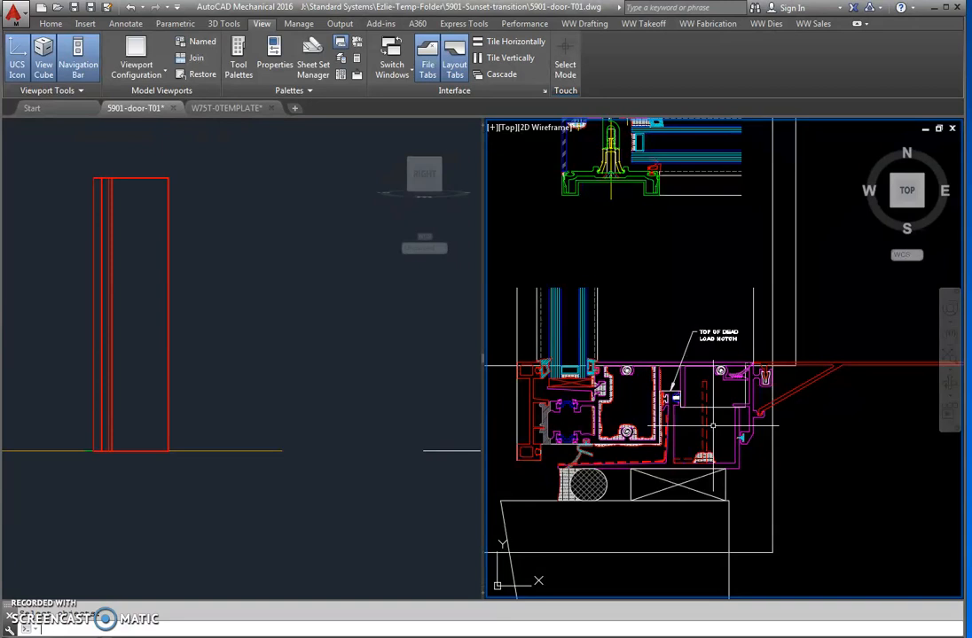
Activate the Hidden-style viewport and examine the mullion's top profile from an angled view, near the narrow side extrusion
left_click(169, 510)
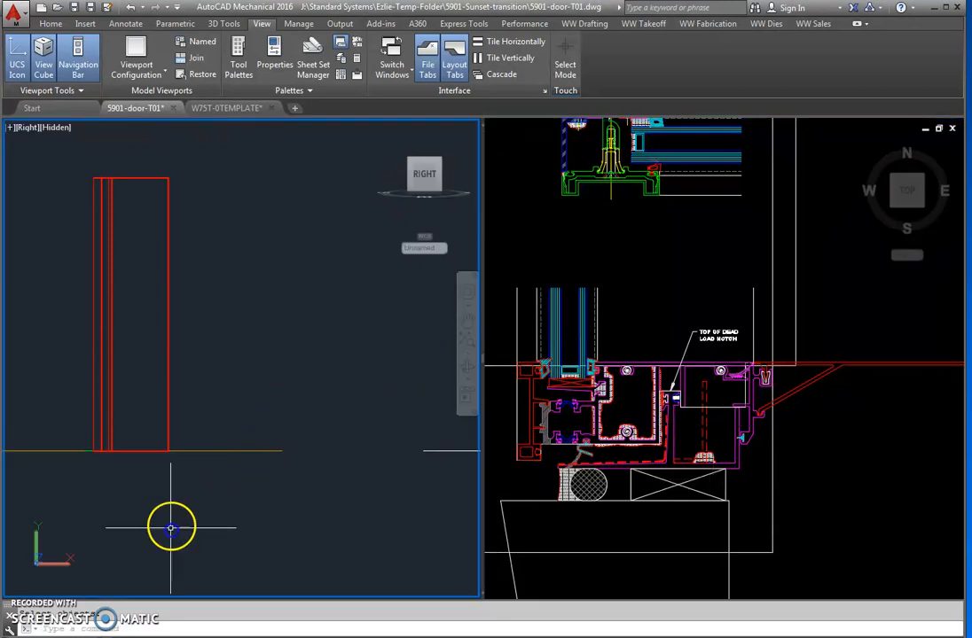
middle_click_drag(197, 451, 254, 501)
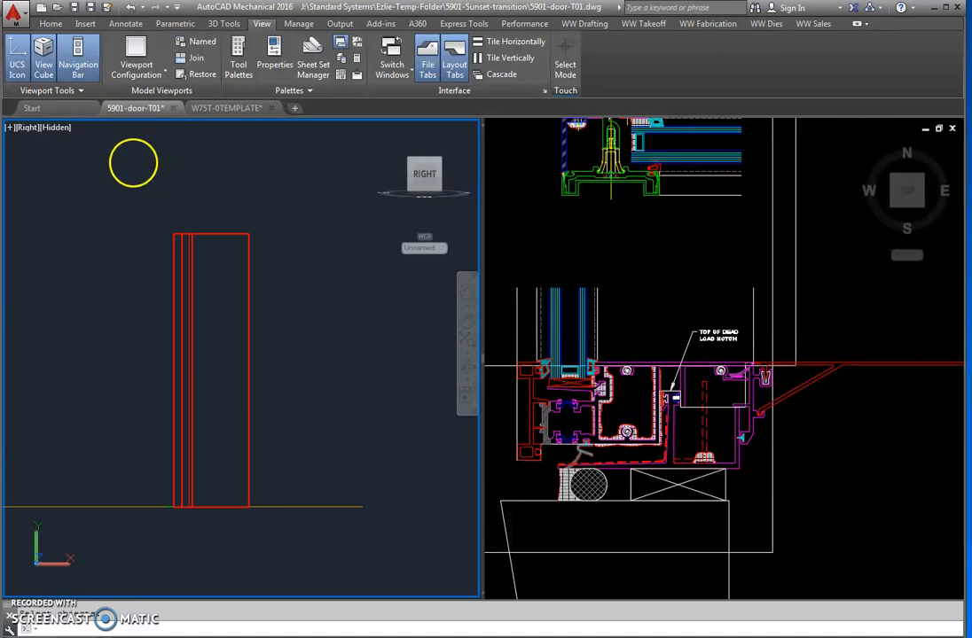
left_click(217, 293)
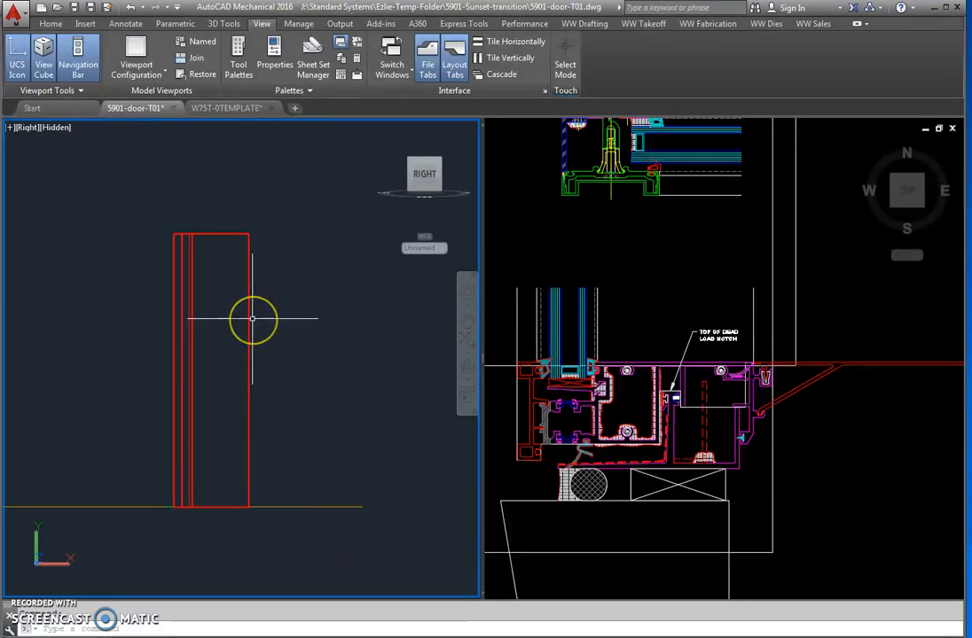
middle_click_drag(254, 322, 283, 360, "shift")
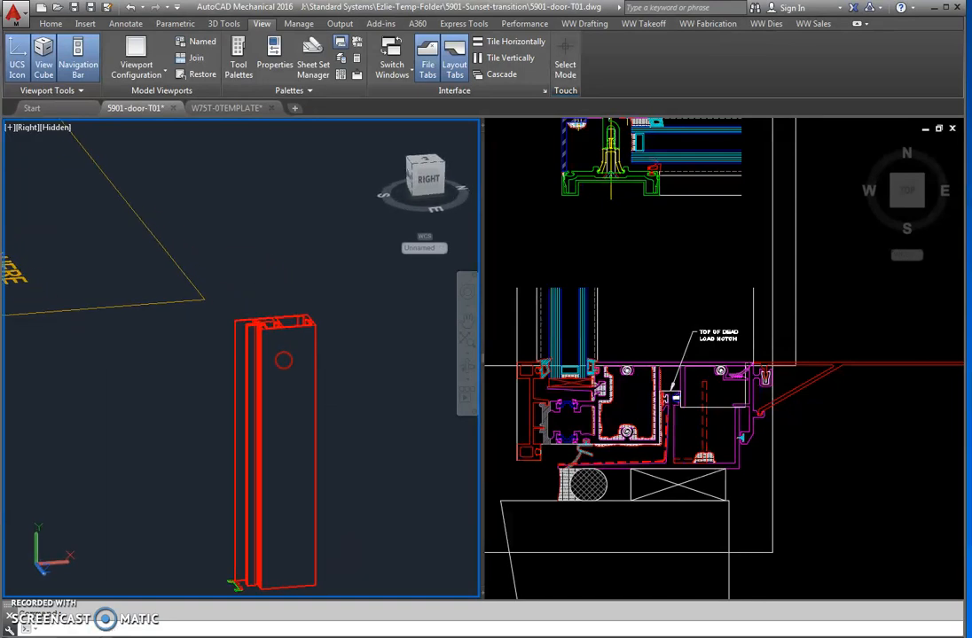
scroll(268, 325, "up", 5)
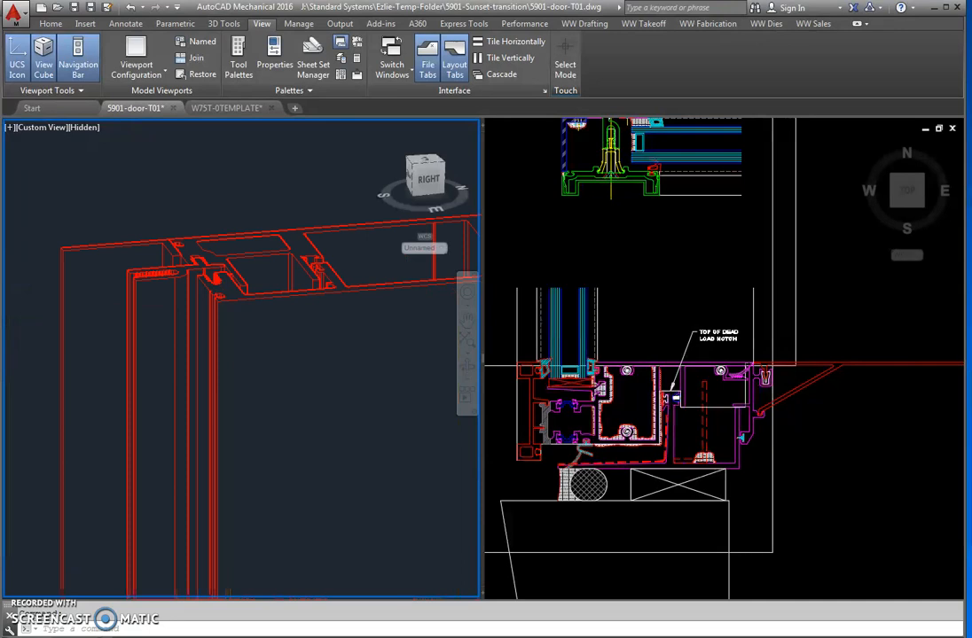
scroll(261, 326, "up", 3)
scroll(192, 283, "up", 4)
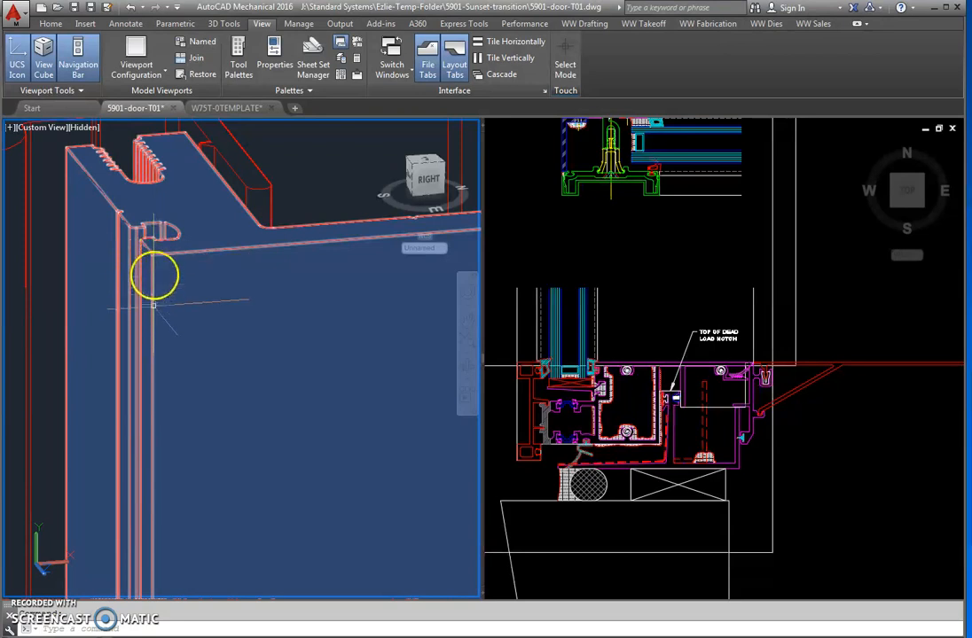
scroll(159, 335, "down", 5)
scroll(166, 339, "up", 4)
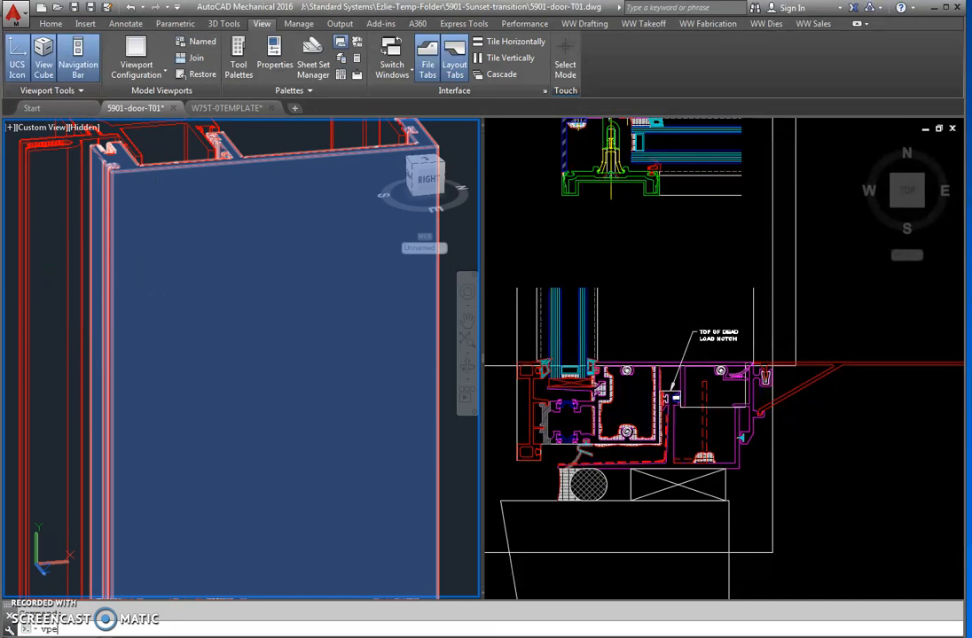
Return the Hidden-style viewport to the Right view with the VPE command, focused on the mullion's lower end
key("Return")
scroll(133, 425, "up", 5)
scroll(85, 403, "up", 2)
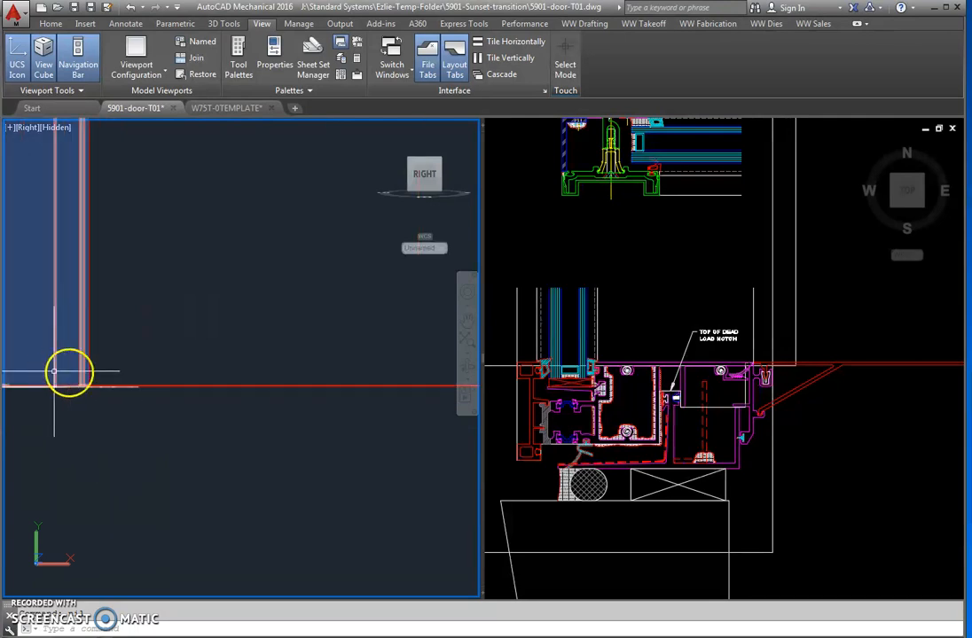
scroll(90, 376, "up", 5)
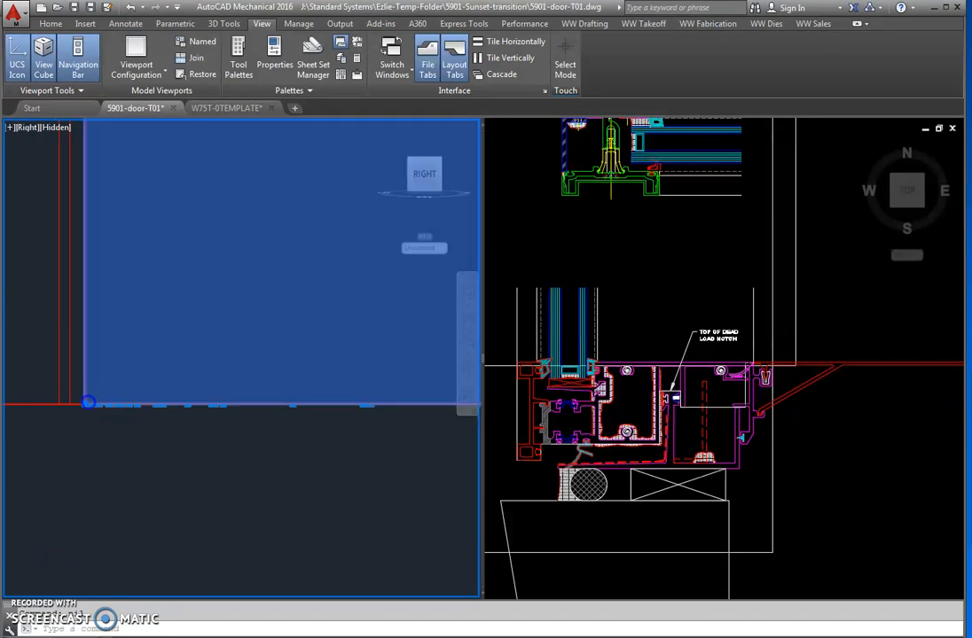
left_click(85, 353)
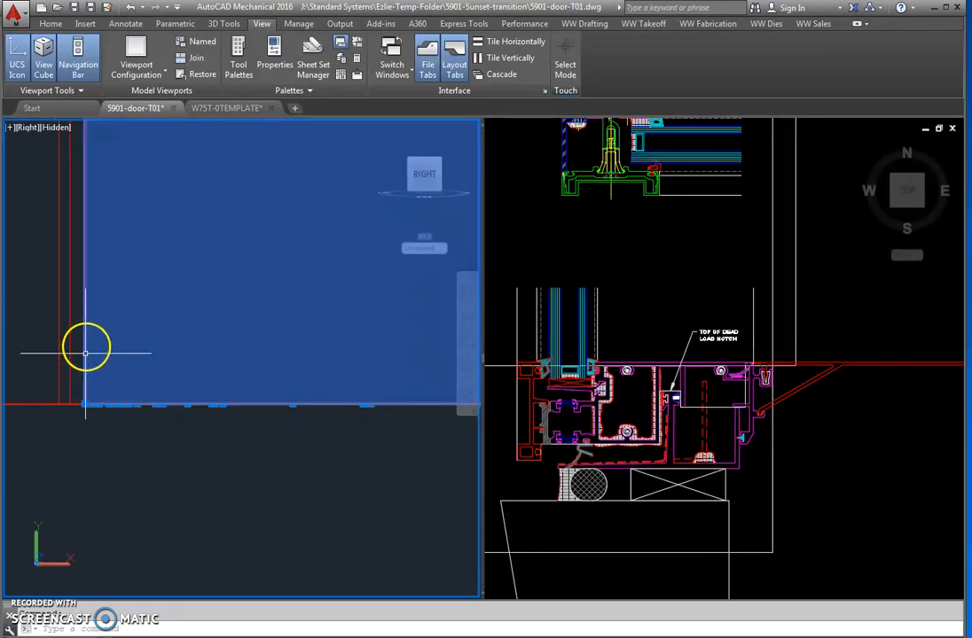
scroll(86, 434, "down", 2)
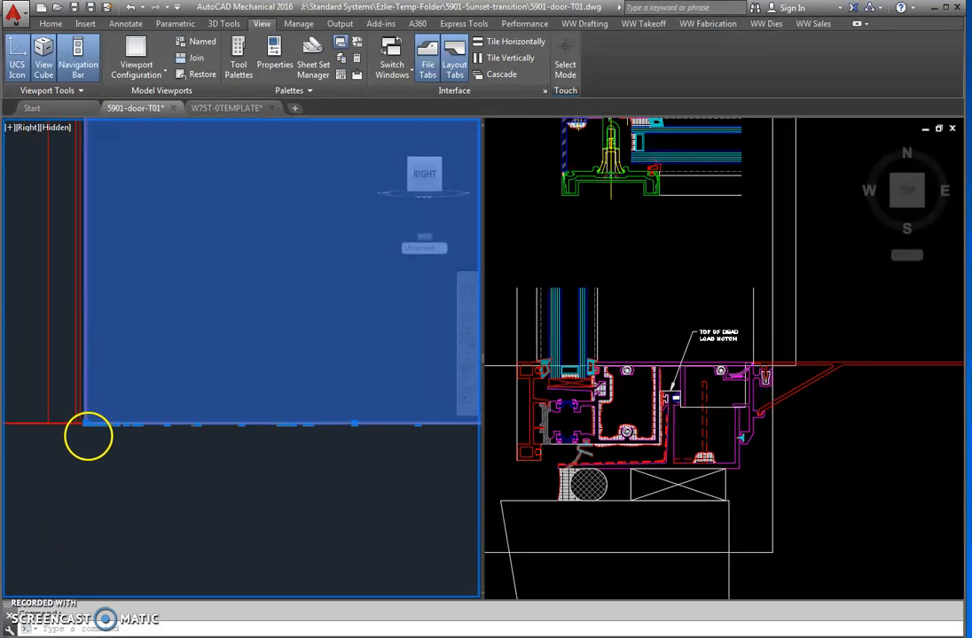
Select the narrow vertical extrusion beside the mullion and change its layer to VERTICAL1 in its properties
left_click(63, 383)
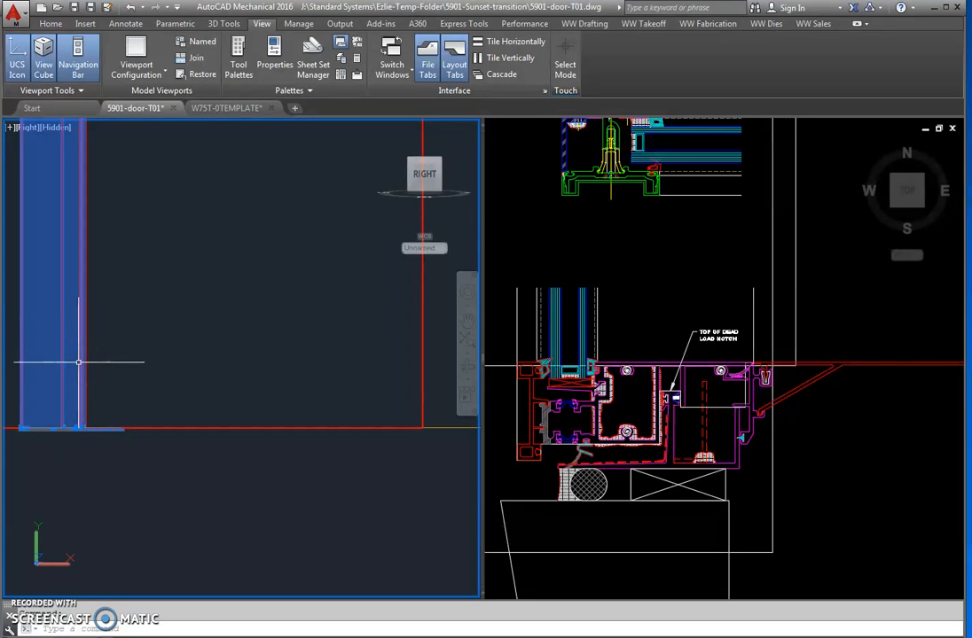
key("Return")
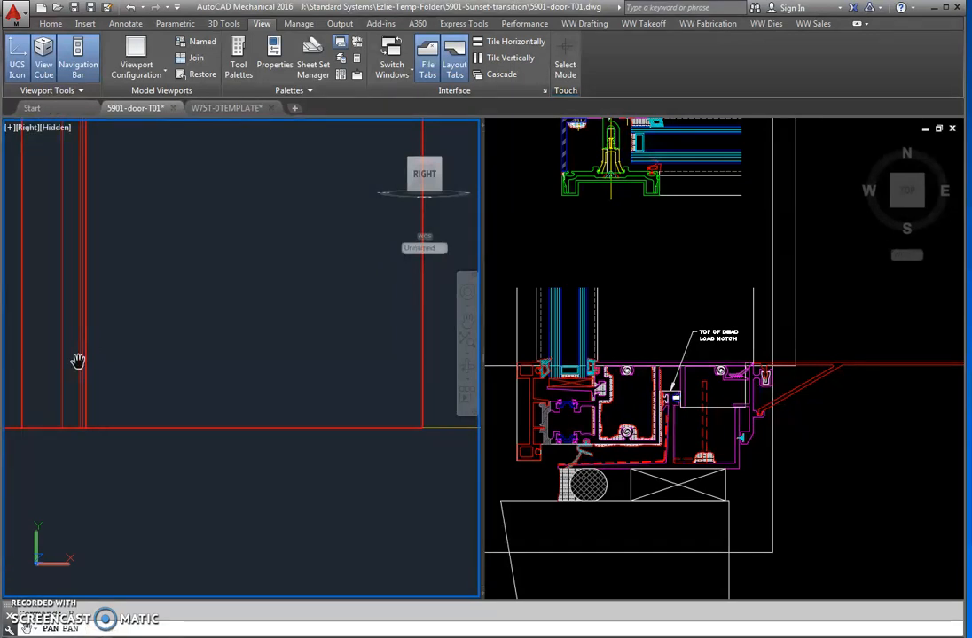
left_click(70, 360)
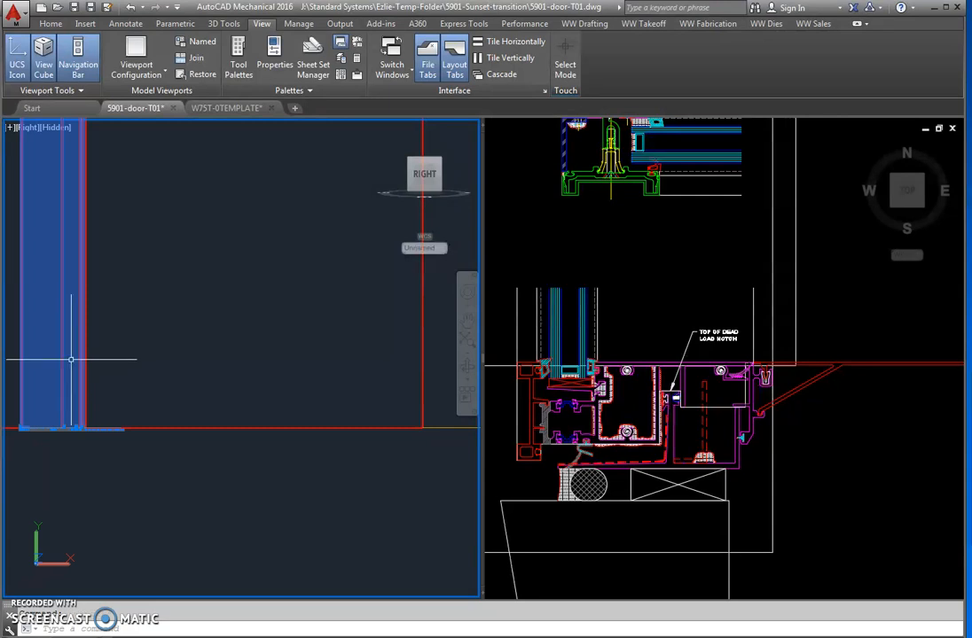
key("Return")
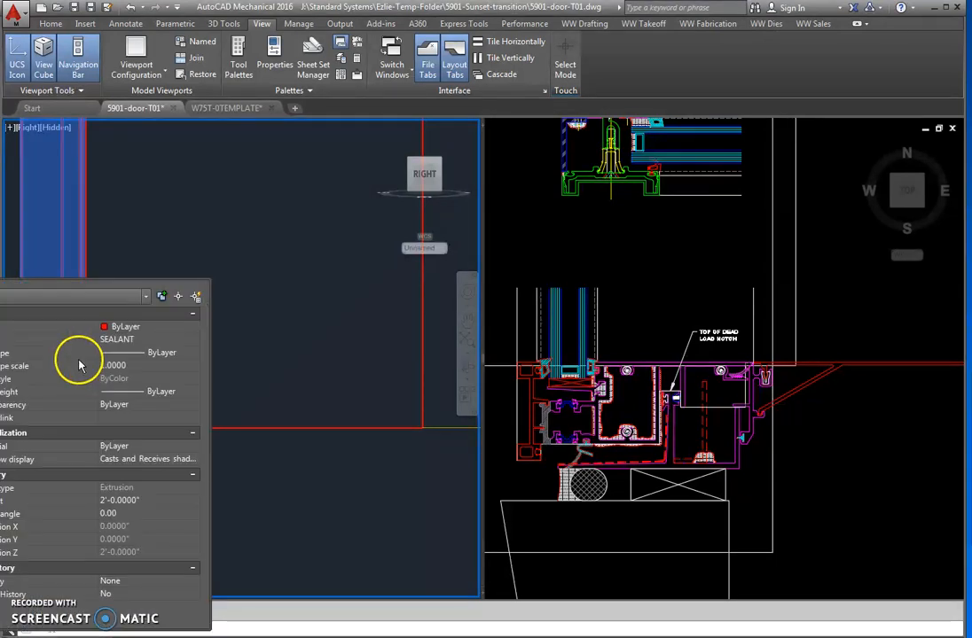
left_click(156, 340)
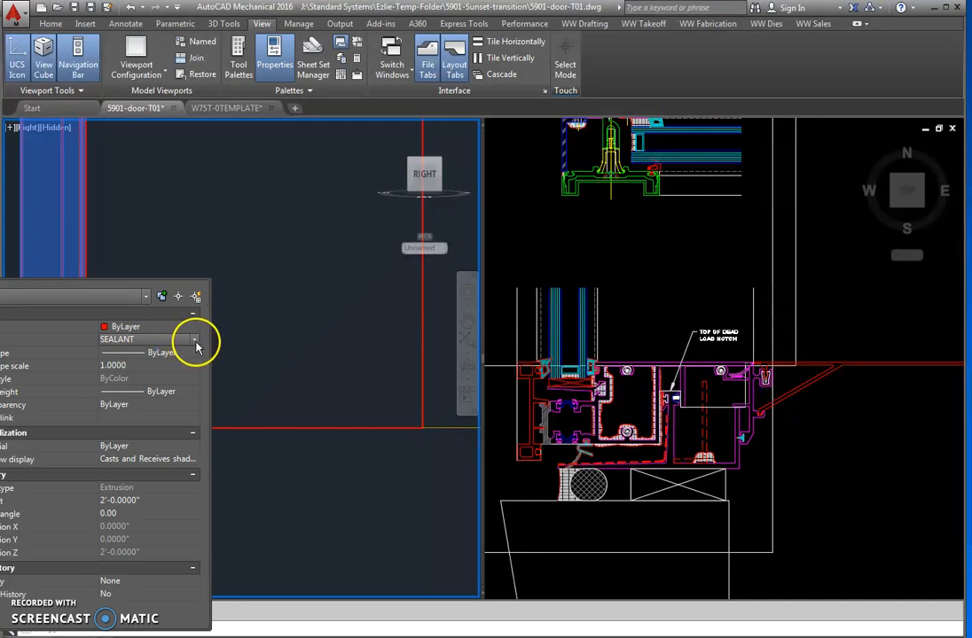
left_click(195, 341)
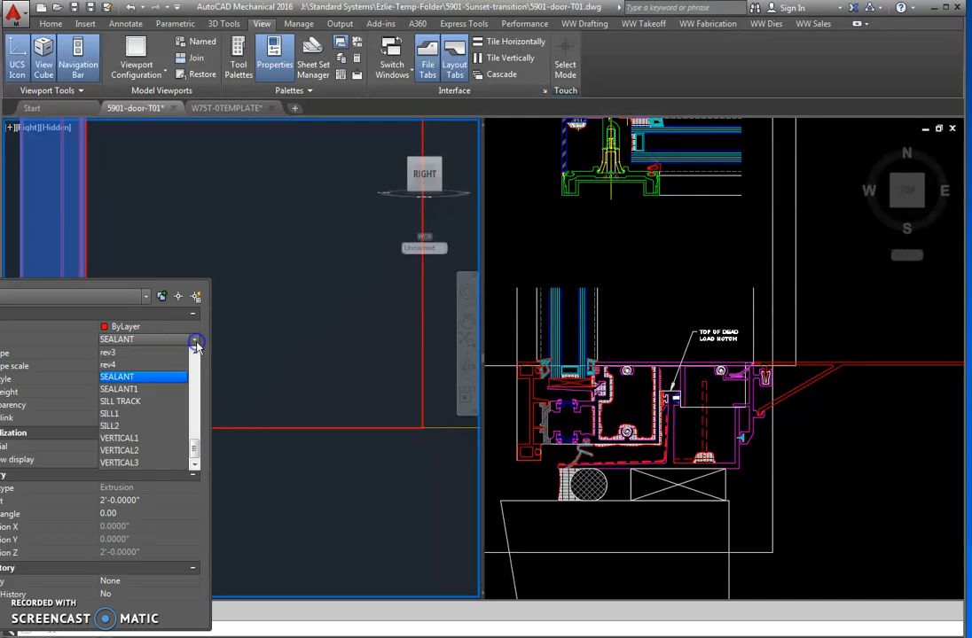
left_click(124, 438)
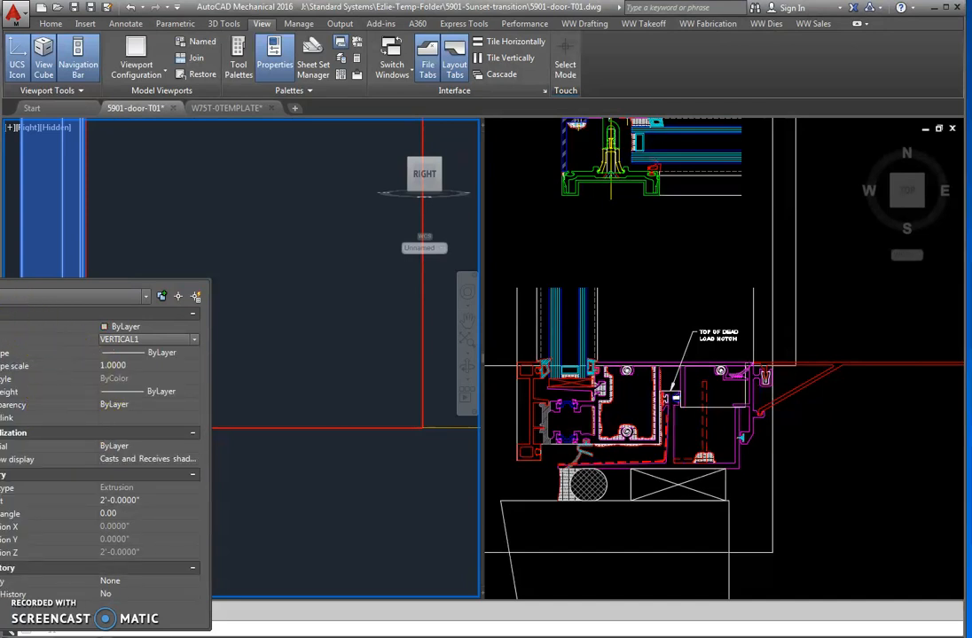
key("ctrl+1")
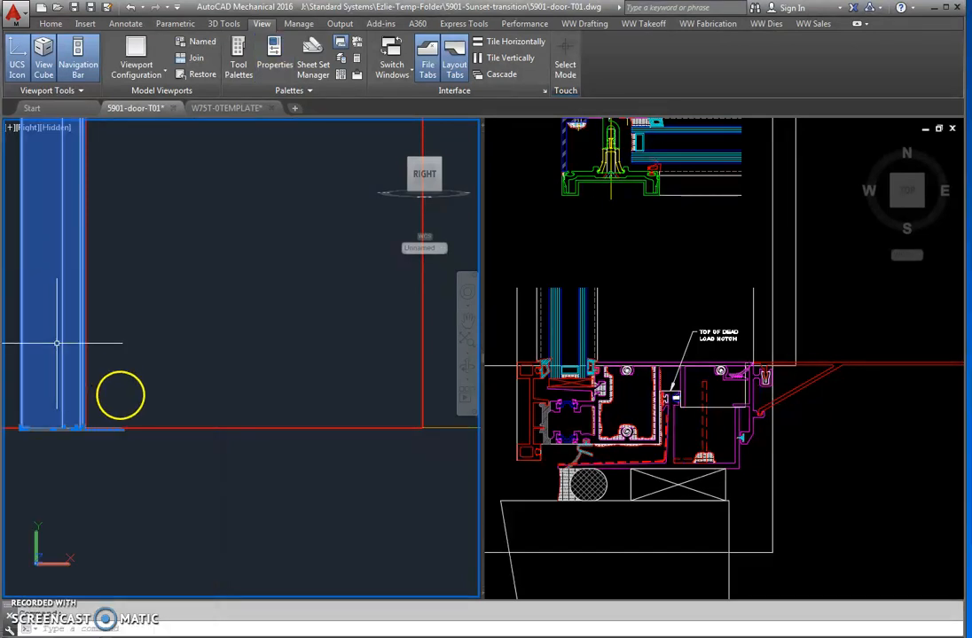
key("Escape")
Examine how the VERTICAL1 extrusion meets the red mullion at its top profile and at its base
scroll(171, 466, "down", 3)
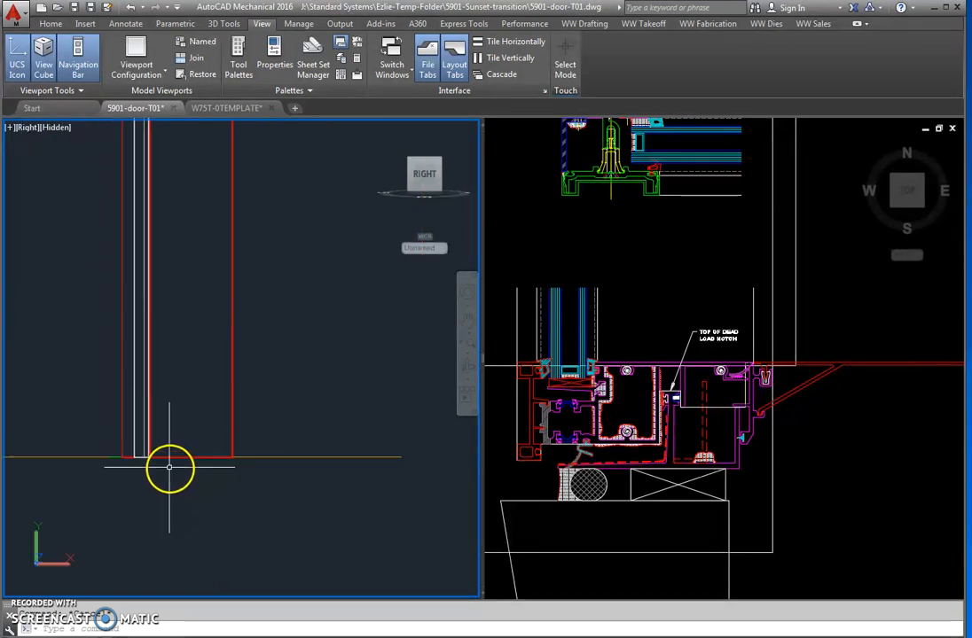
scroll(165, 468, "up", 2)
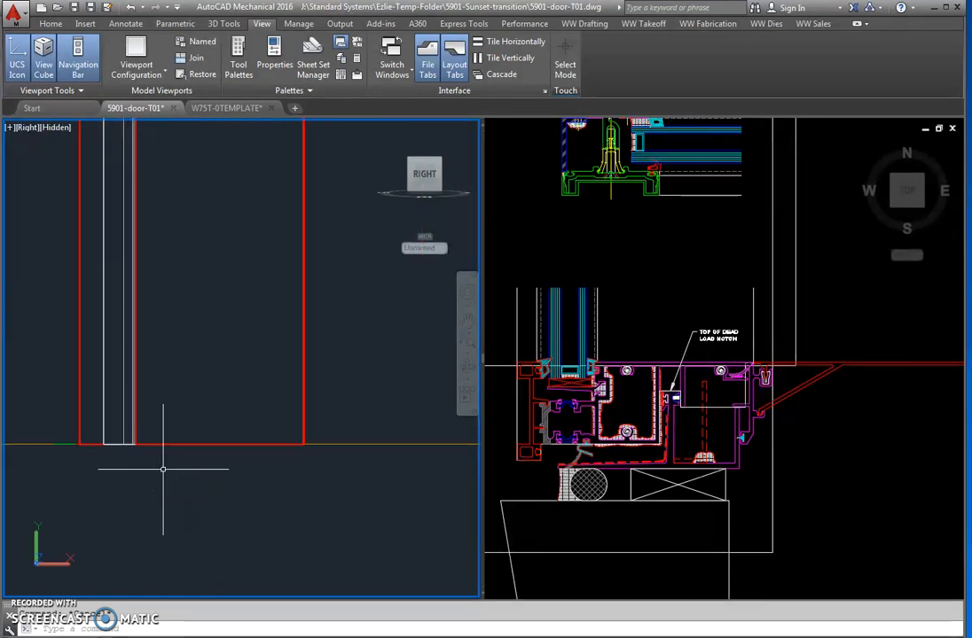
left_click(99, 374)
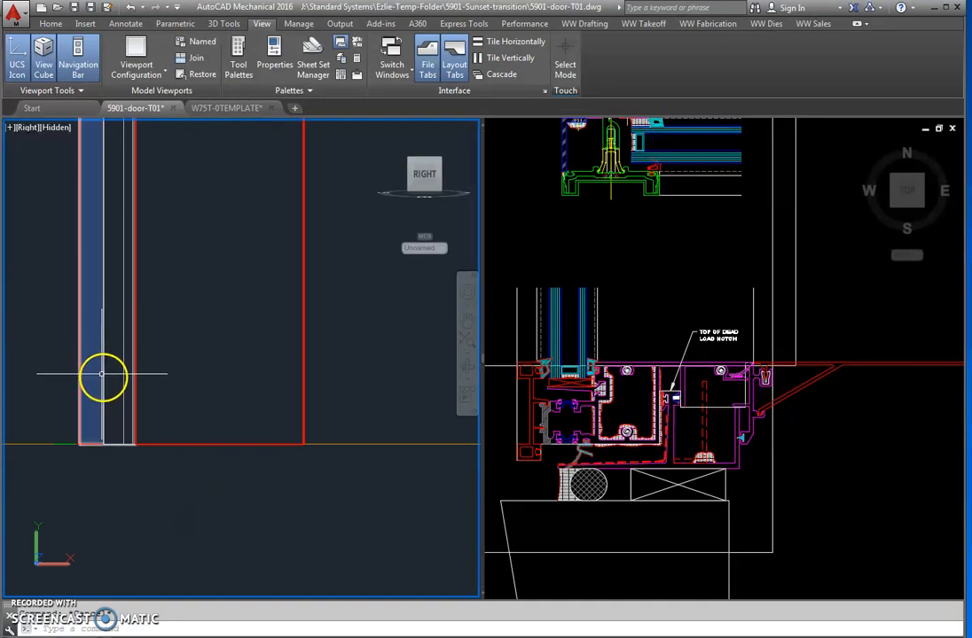
middle_click_drag(143, 384, 169, 424, "shift")
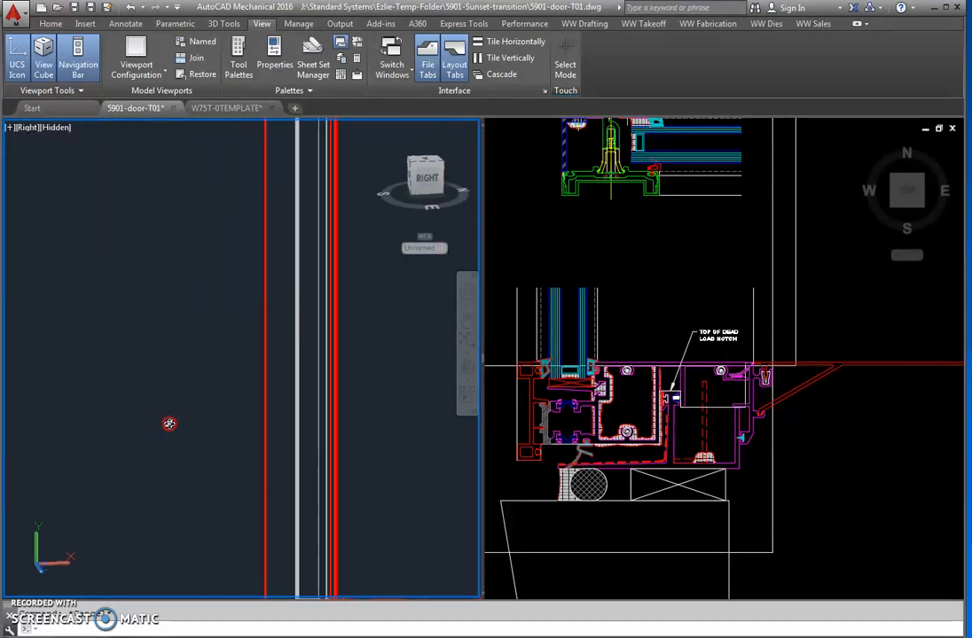
scroll(206, 391, "down", 4)
mouse_move(191, 330)
middle_mouse_down("shift")
mouse_move(190, 367)
mouse_move(178, 343)
middle_mouse_up("shift")
scroll(180, 262, "up", 3)
scroll(178, 254, "up", 3)
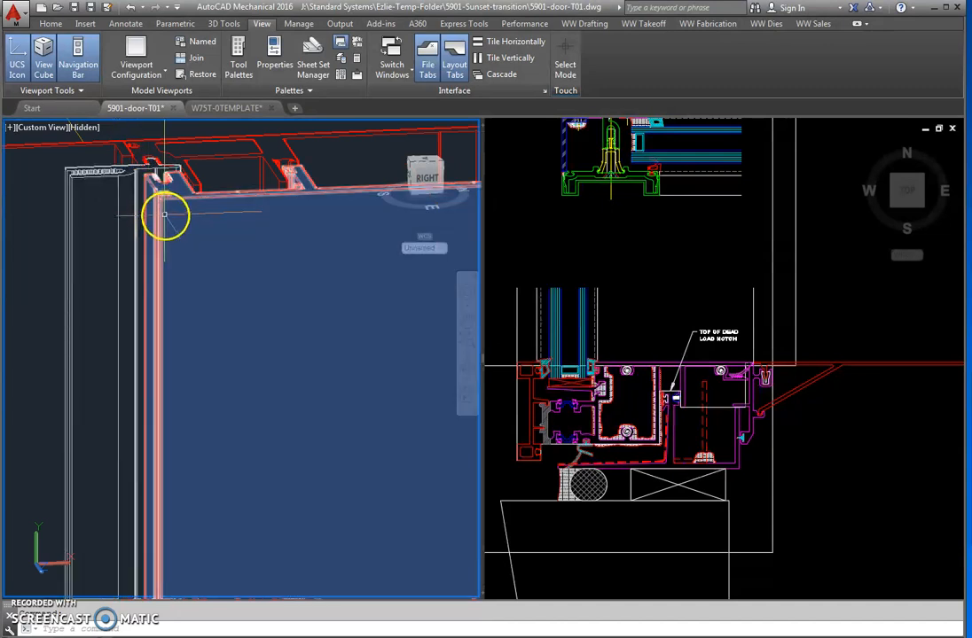
scroll(166, 257, "down", 2)
scroll(167, 267, "down", 3)
scroll(195, 432, "down", 2)
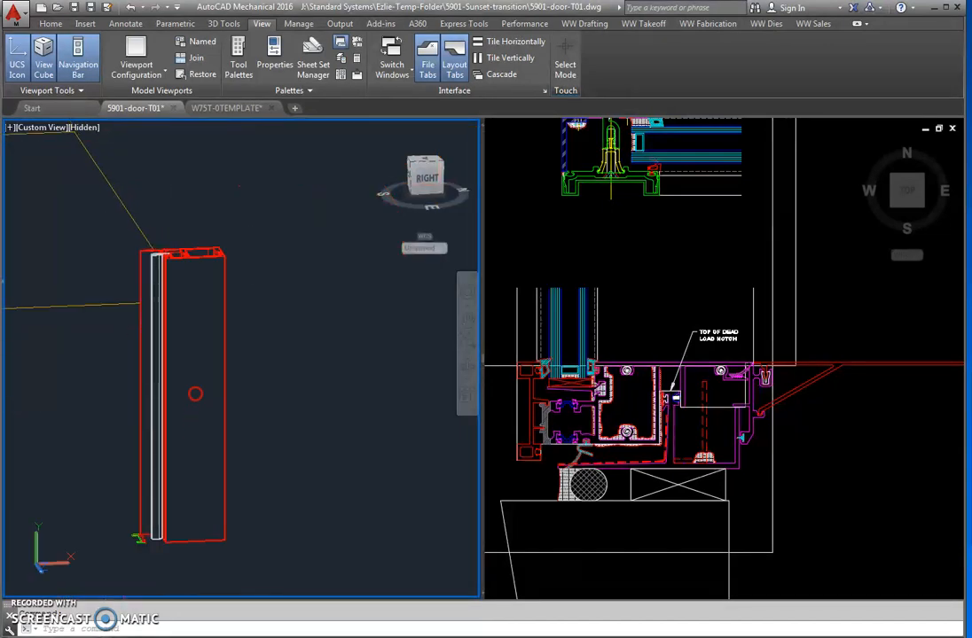
middle_click_drag(195, 395, 214, 259)
scroll(198, 342, "up", 3)
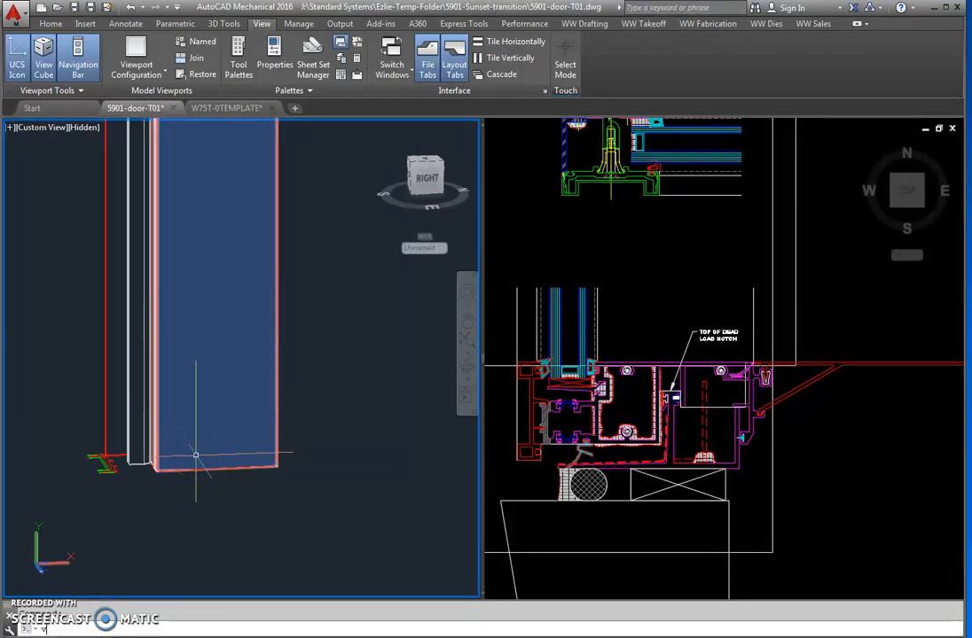
Set the Hidden-style viewport to the Right view and paste the copied sill profiles at the base corner of the mullion
key("Return")
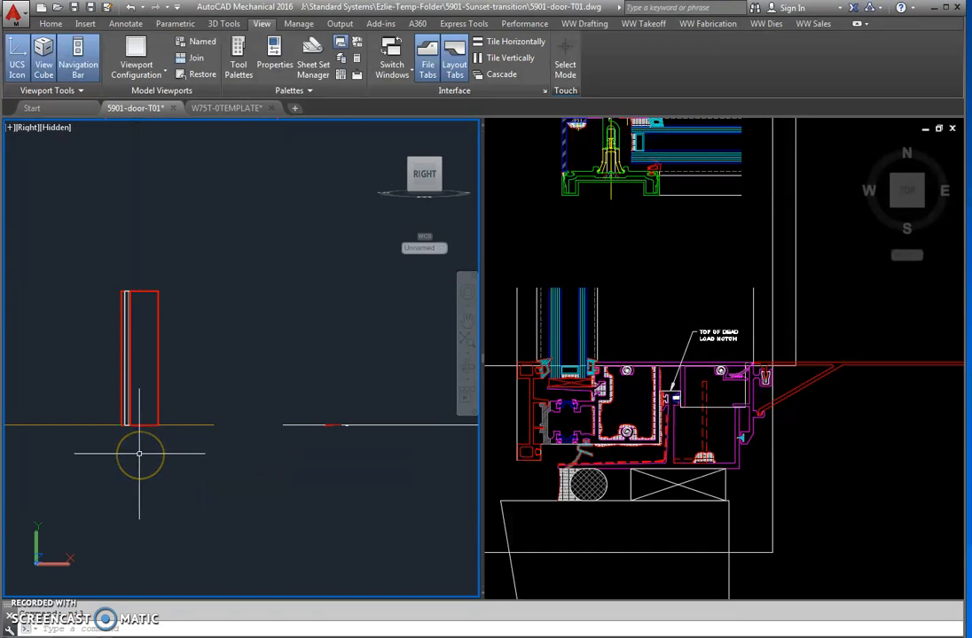
key("ctrl+v")
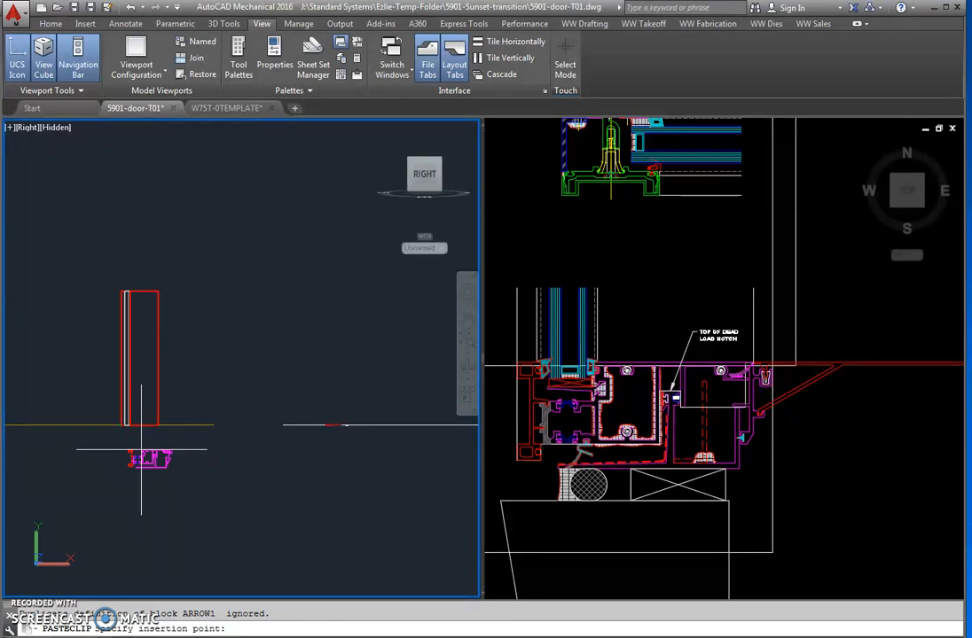
left_click(136, 425)
scroll(135, 426, "up", 6)
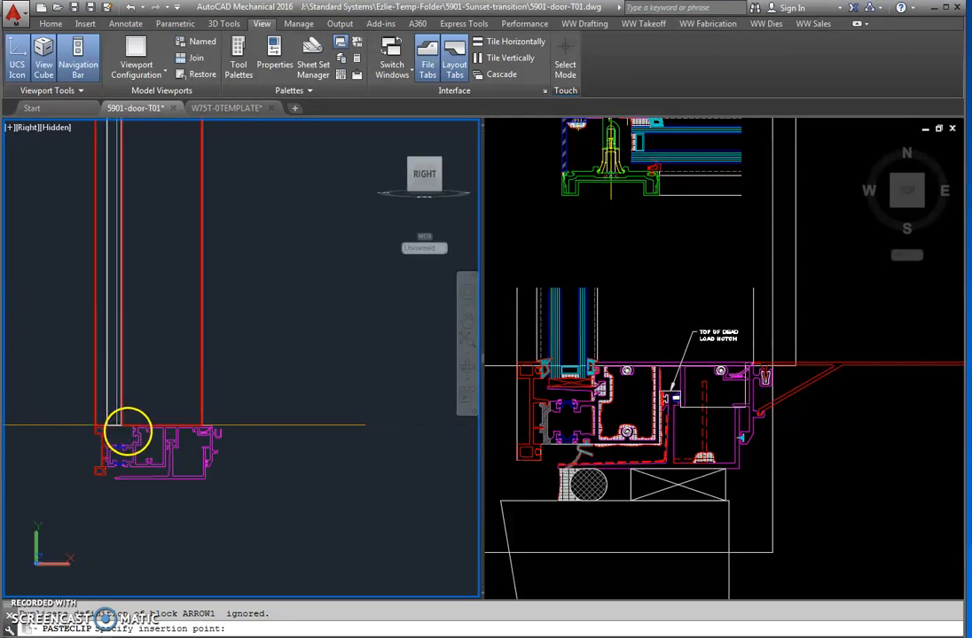
scroll(127, 439, "up", 5)
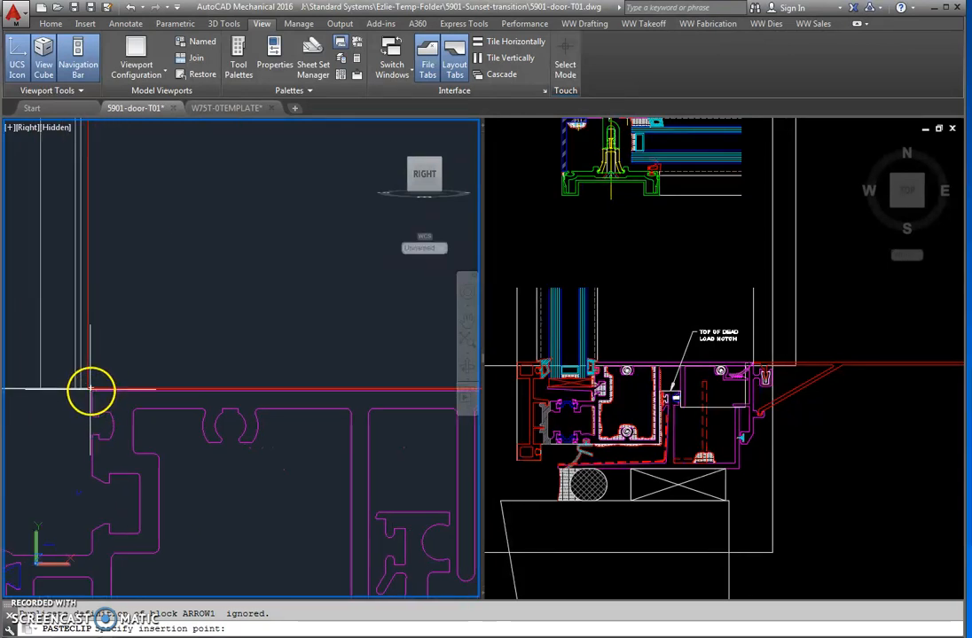
scroll(88, 387, "up", 4)
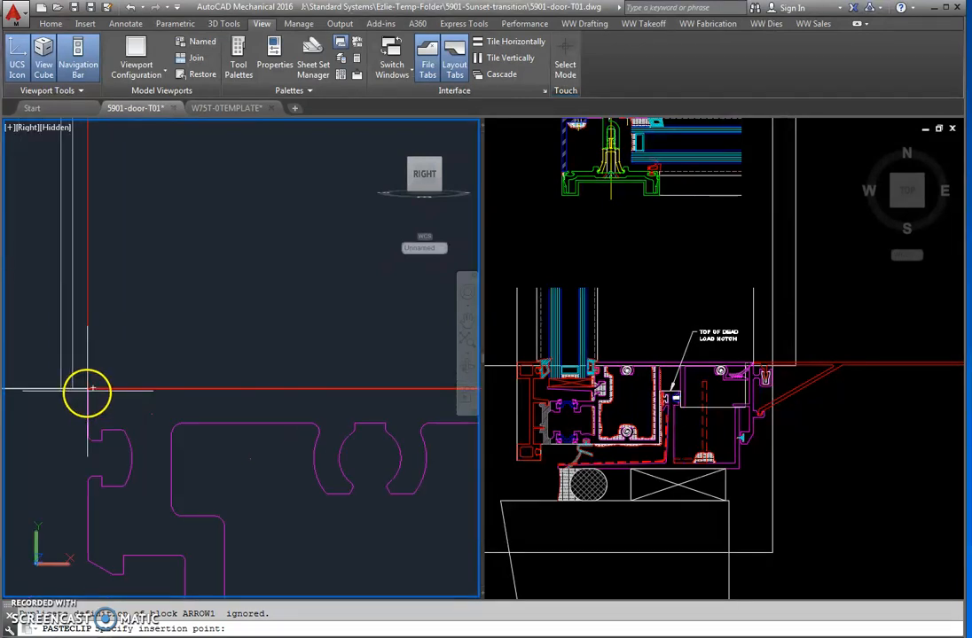
left_click(102, 455)
scroll(160, 479, "down", 4)
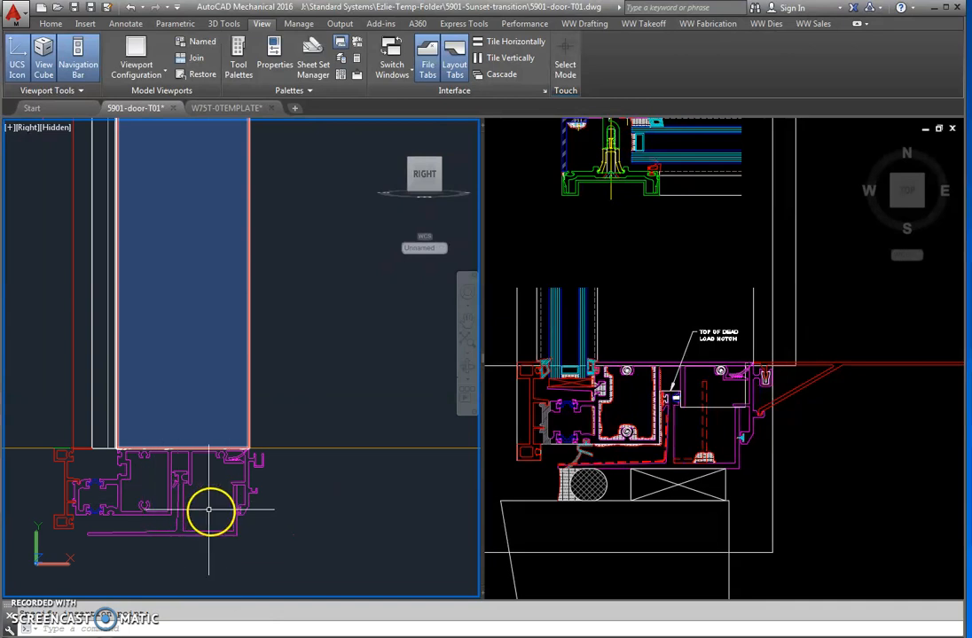
middle_click_drag(334, 444, 414, 367)
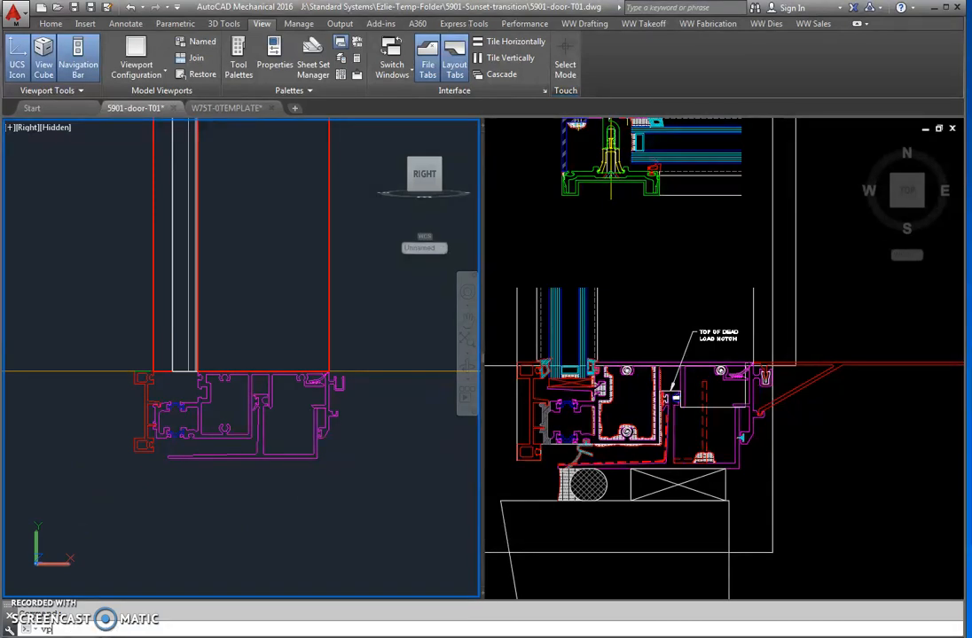
Check the pasted sill profiles against the mullion base in SE Isometric view, and return to the Right view with VPE
key("Return")
scroll(309, 474, "up", 6)
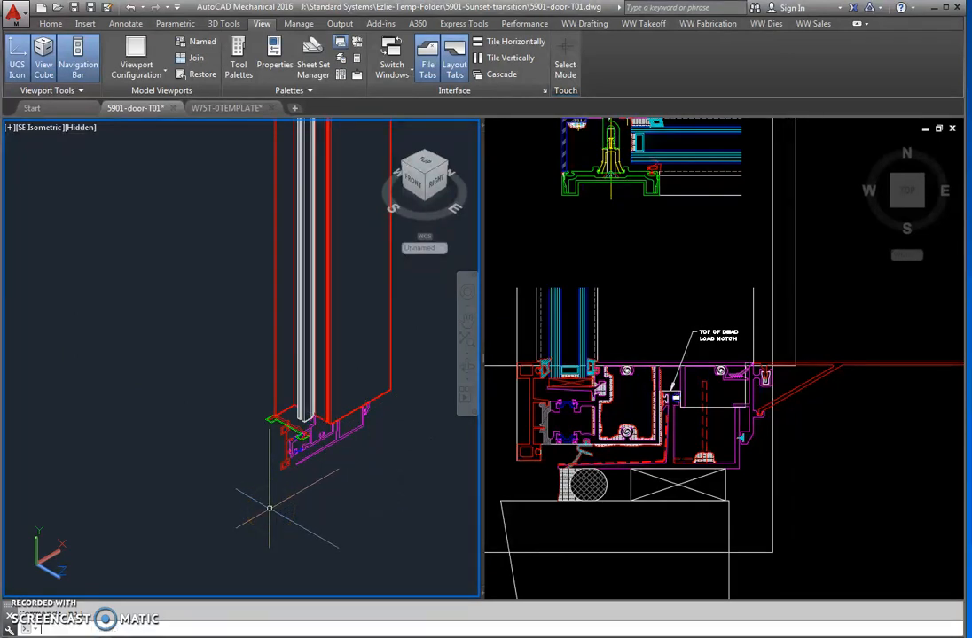
type("vpe")
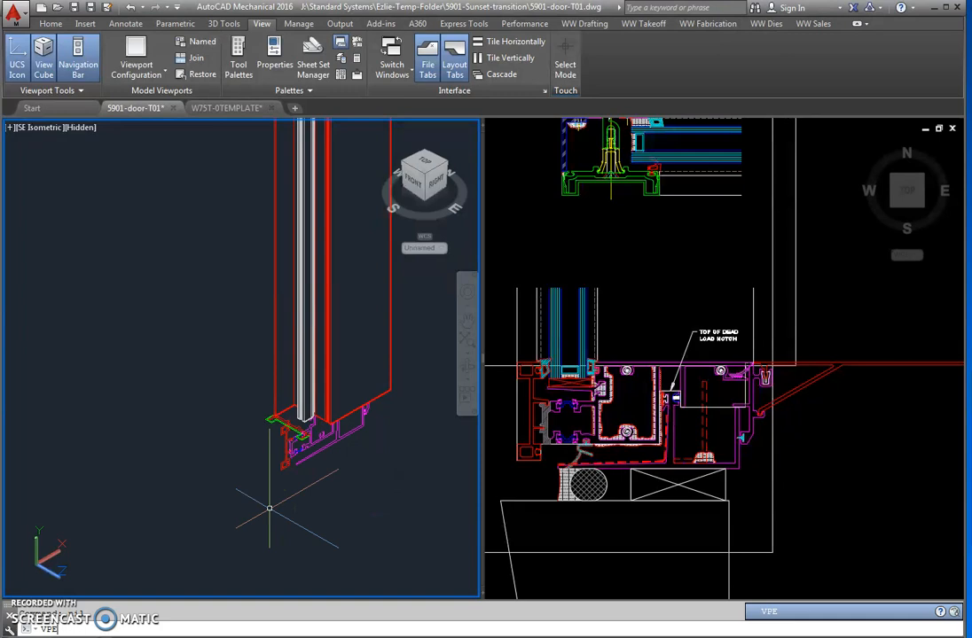
key("Return")
scroll(128, 435, "up", 7)
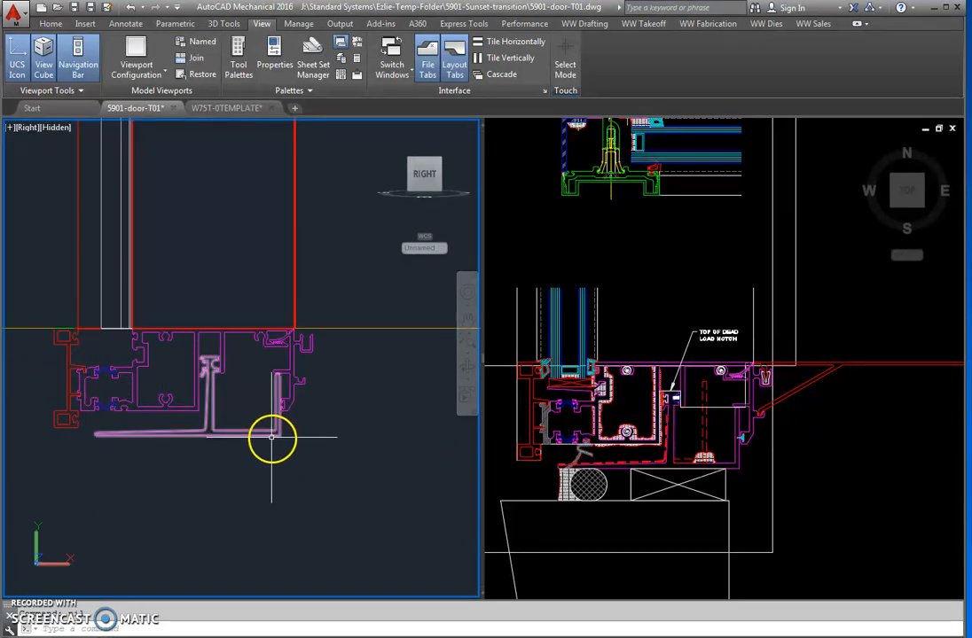
Extrude all the pasted sill profiles below the mullion to a height of 24 inches
type("ex")
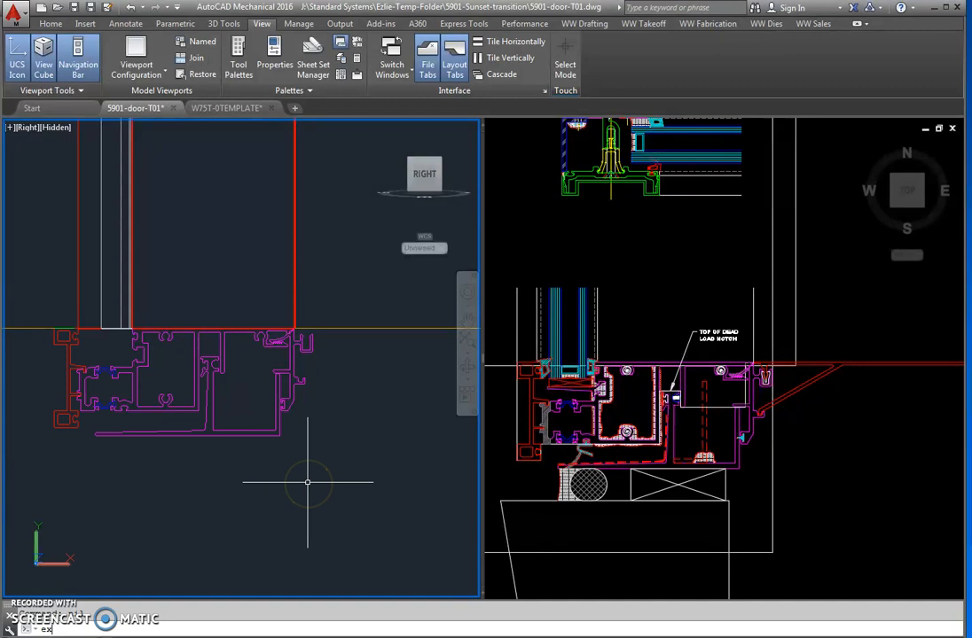
type("t")
key("Return")
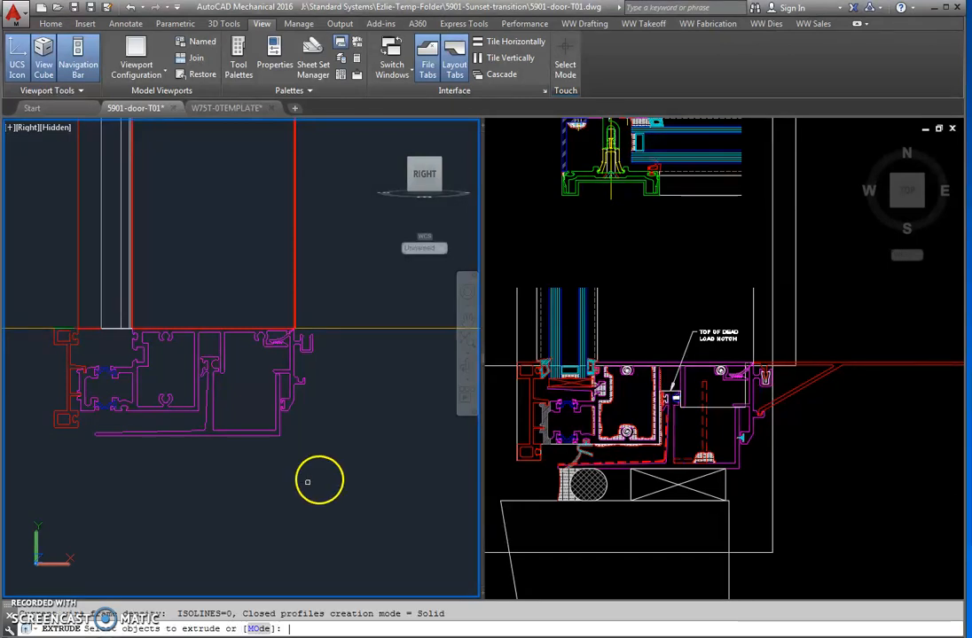
left_click(337, 461)
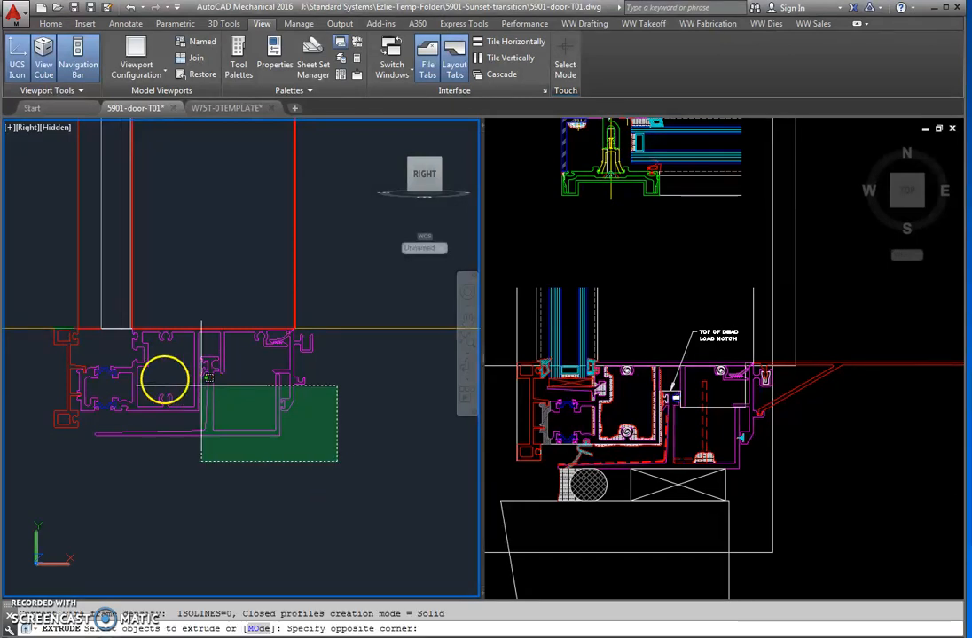
left_click(46, 359)
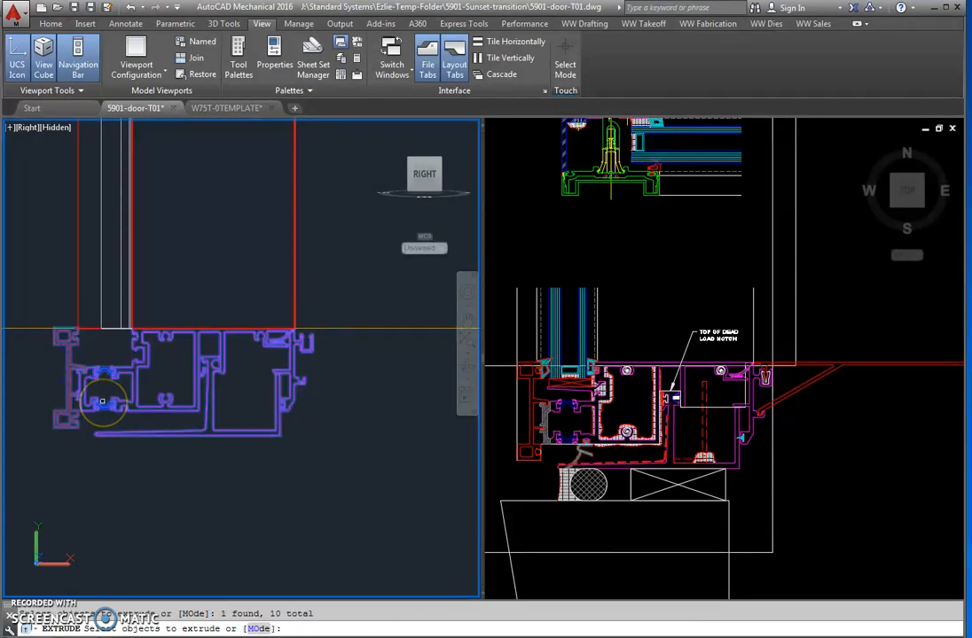
key("Return")
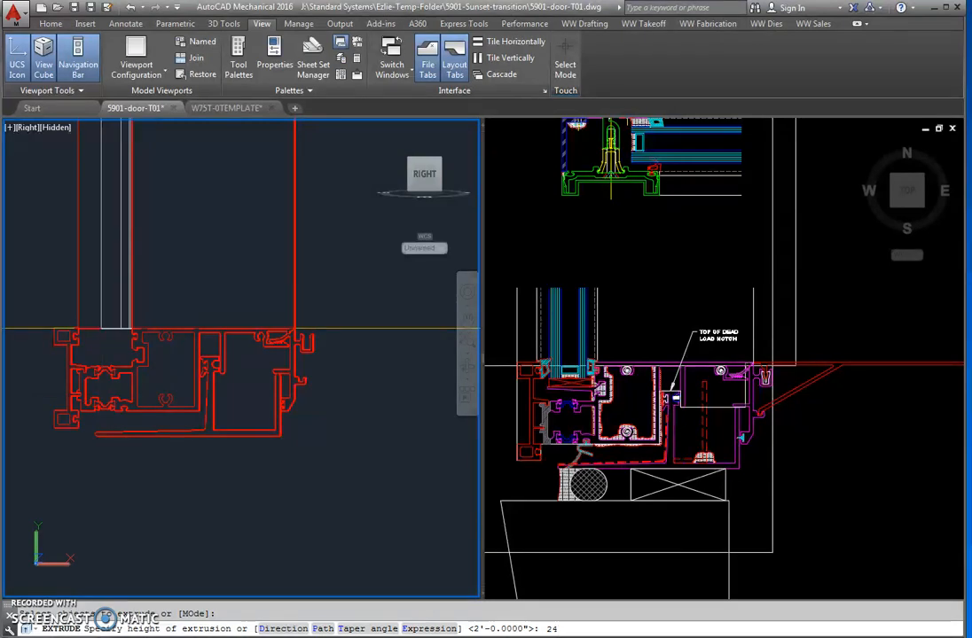
key("Return")
key("Return")
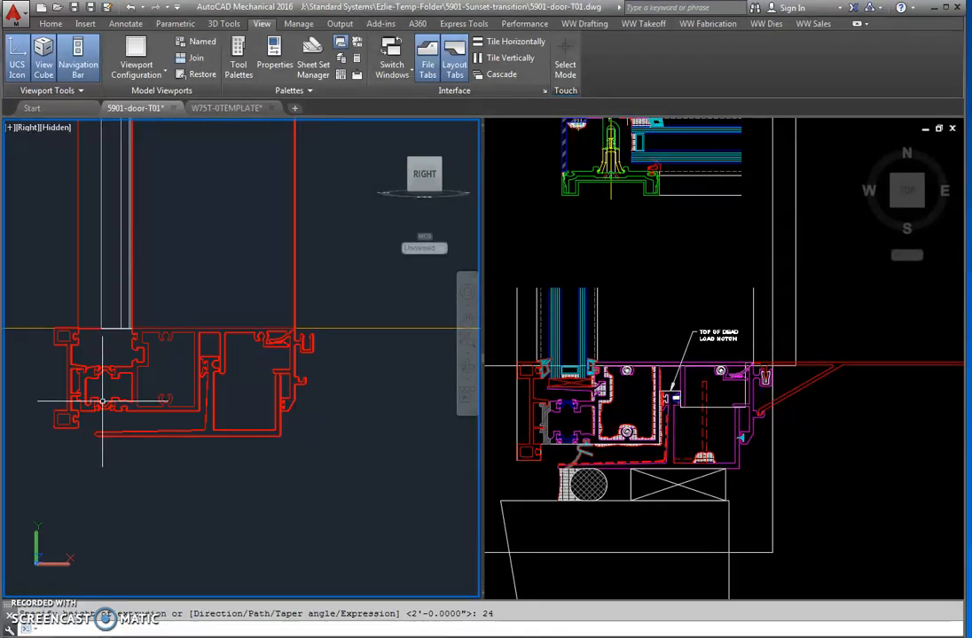
Switch to the SE Isometric view and move all the sill extrusions straight up by 5 inches
type("vp")
type("int")
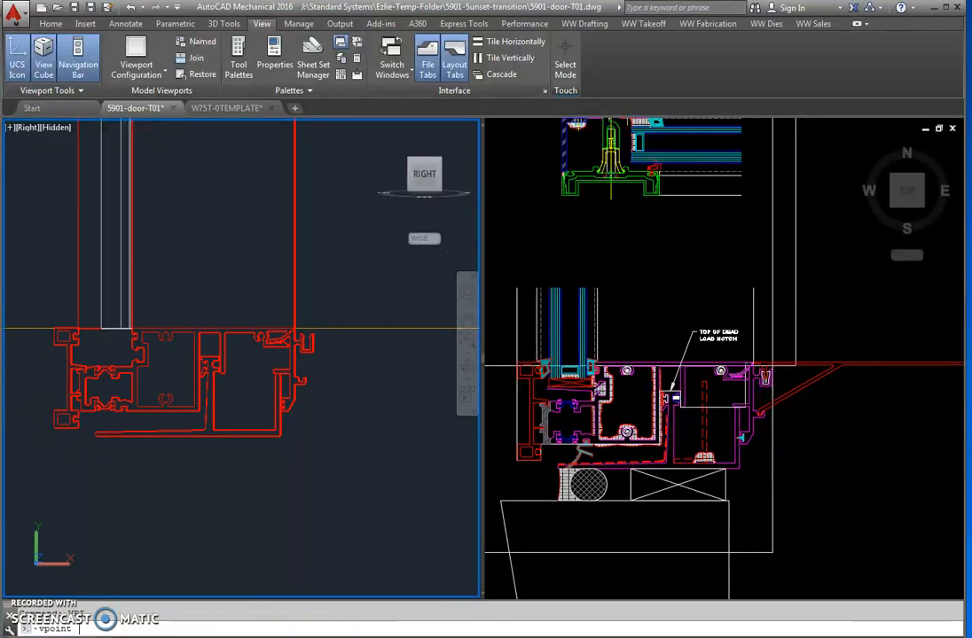
key("Return")
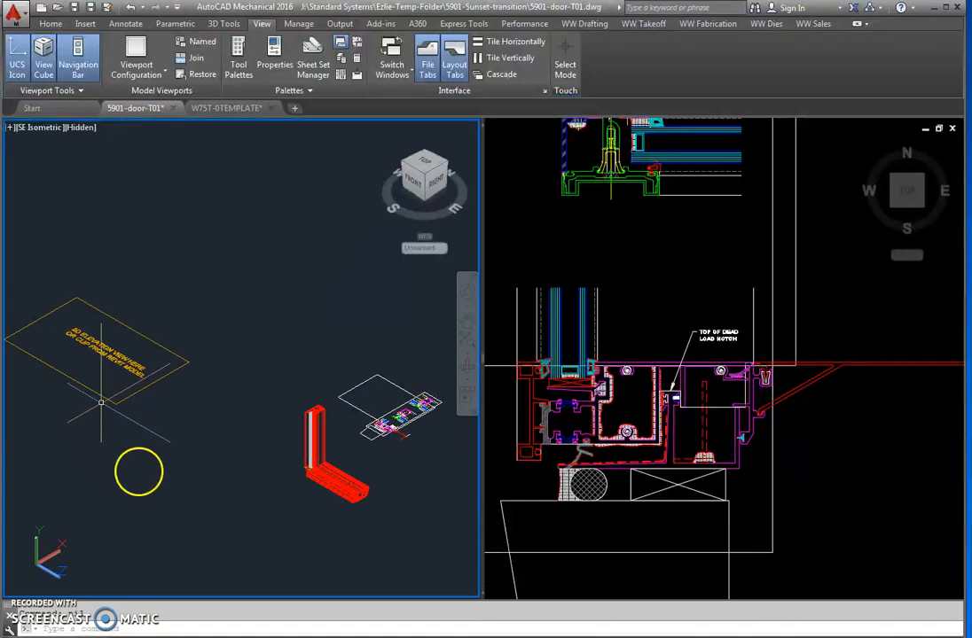
scroll(341, 503, "up", 3)
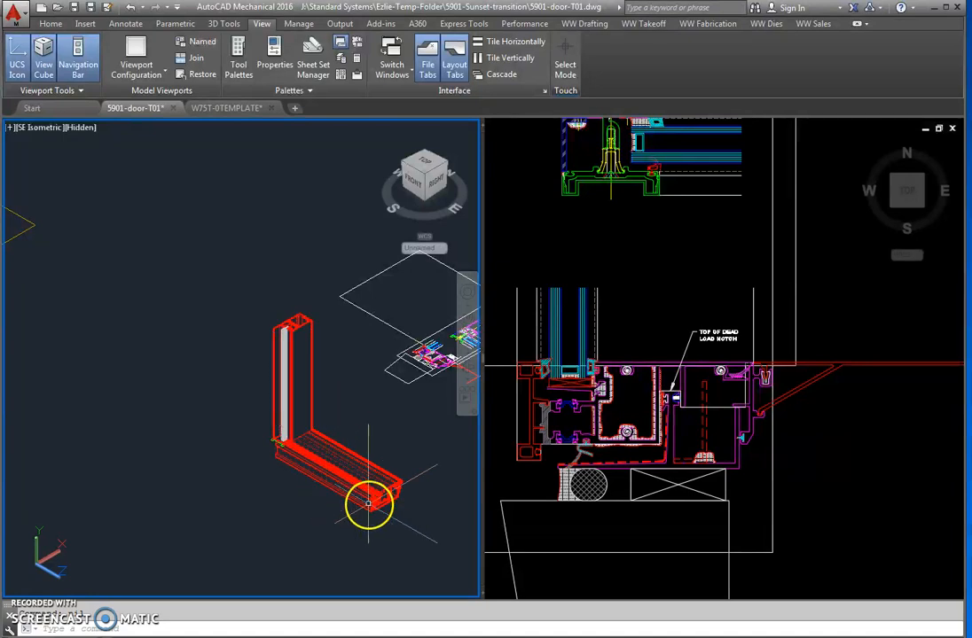
left_click(453, 550)
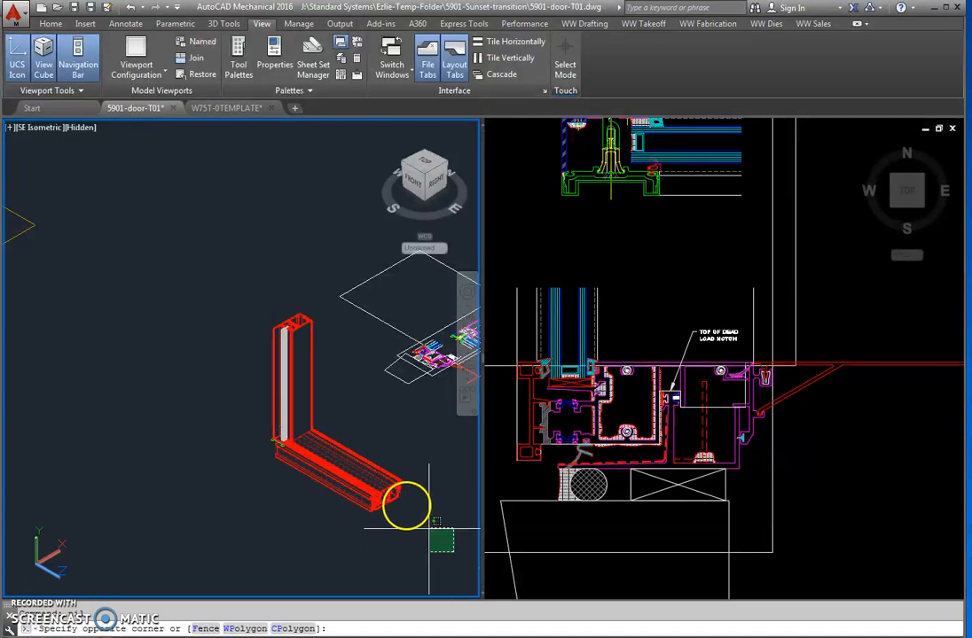
left_click(361, 479)
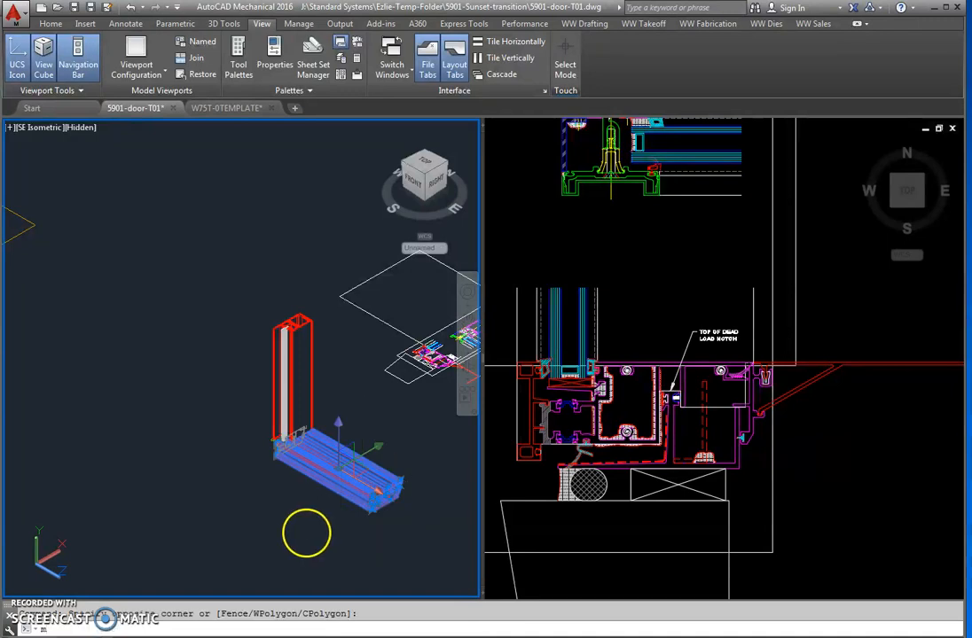
key("Return")
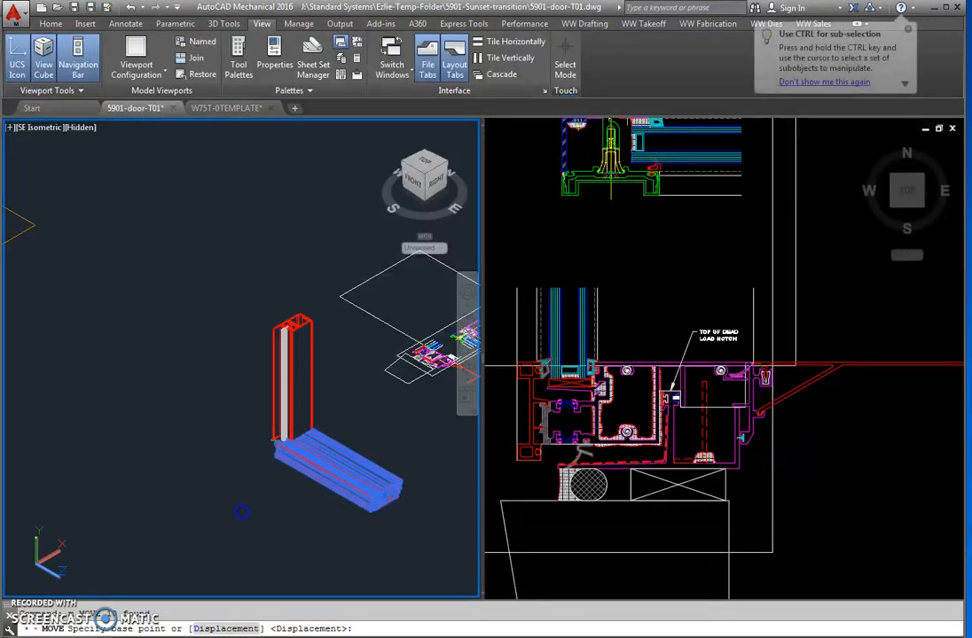
left_click(241, 514)
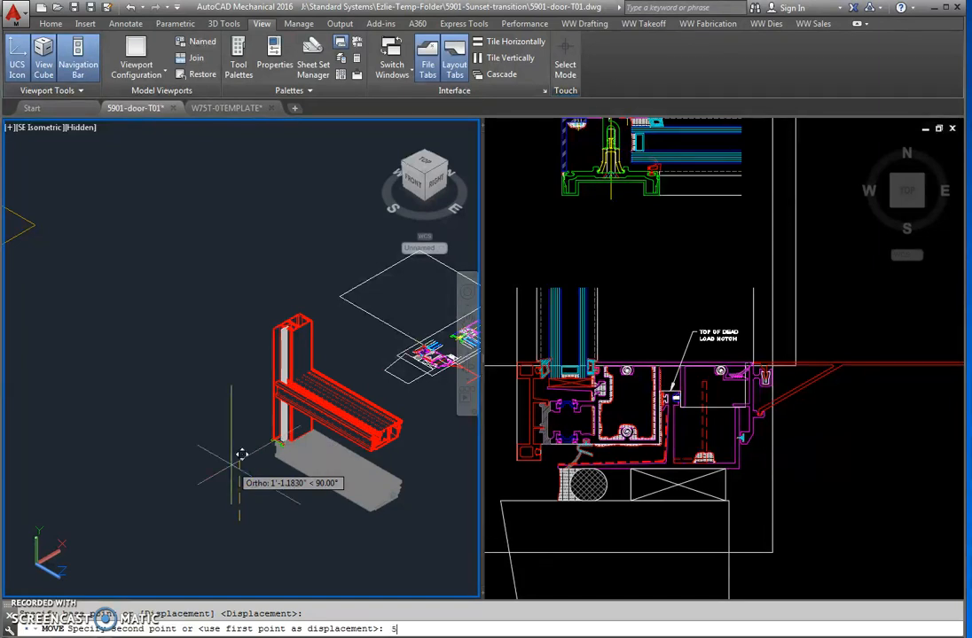
key("Return")
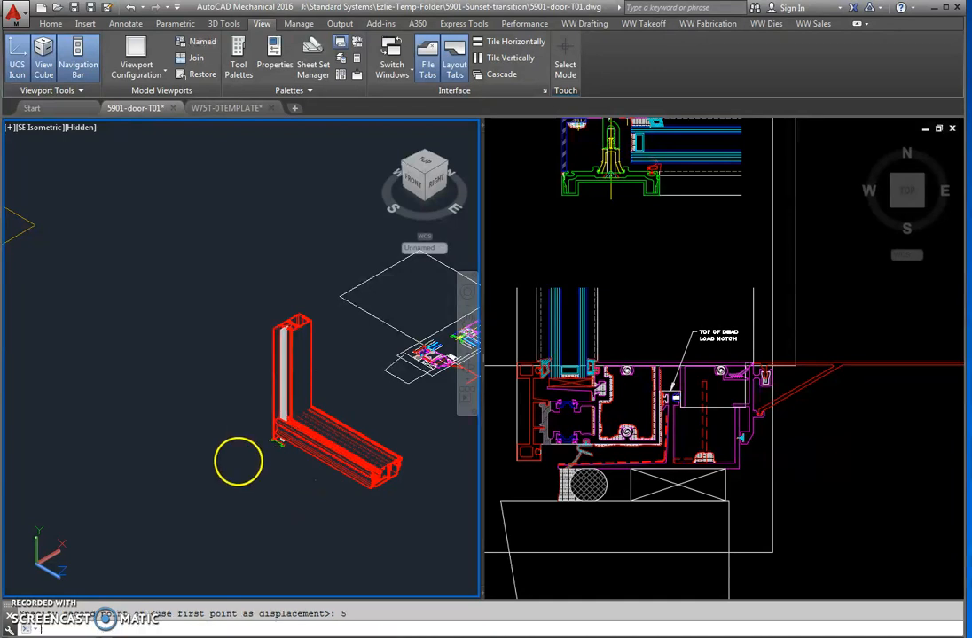
Change the layer of the wide inner sill extrusion to SILL1 in its properties
scroll(304, 486, "up", 4)
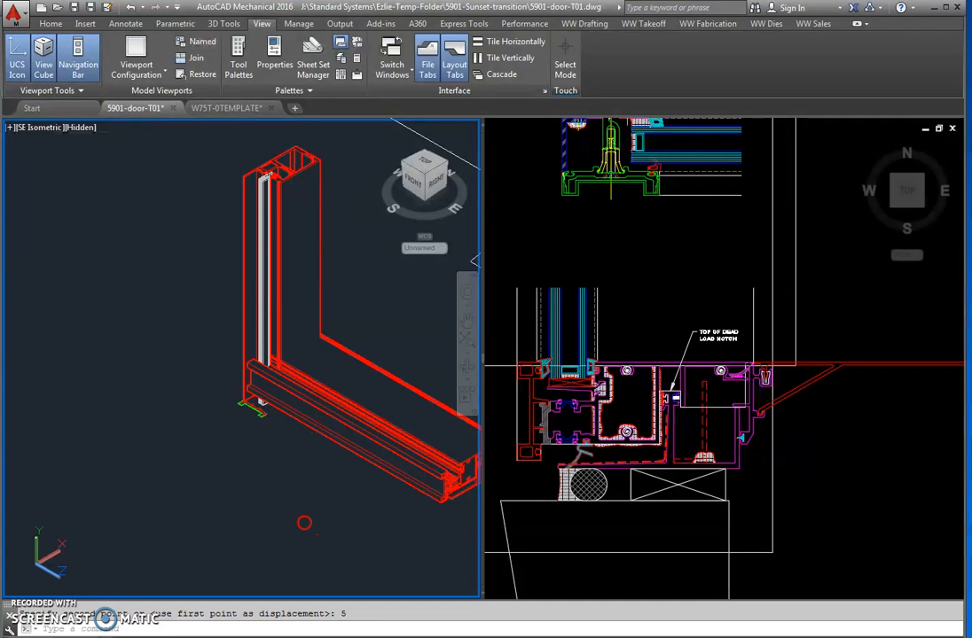
middle_click_drag(305, 523, 263, 510)
key("Return")
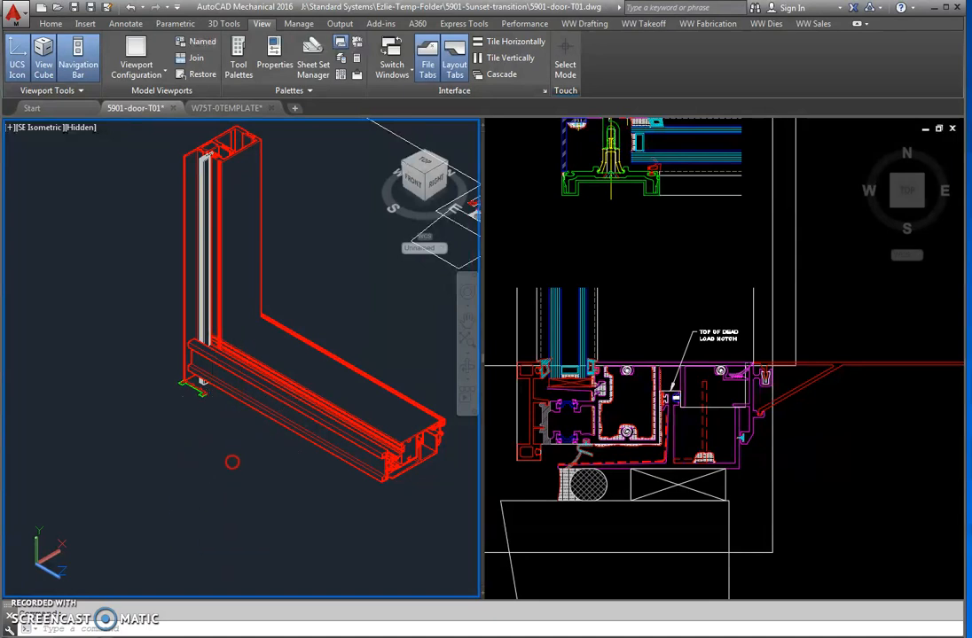
middle_click_drag(241, 427, 224, 470)
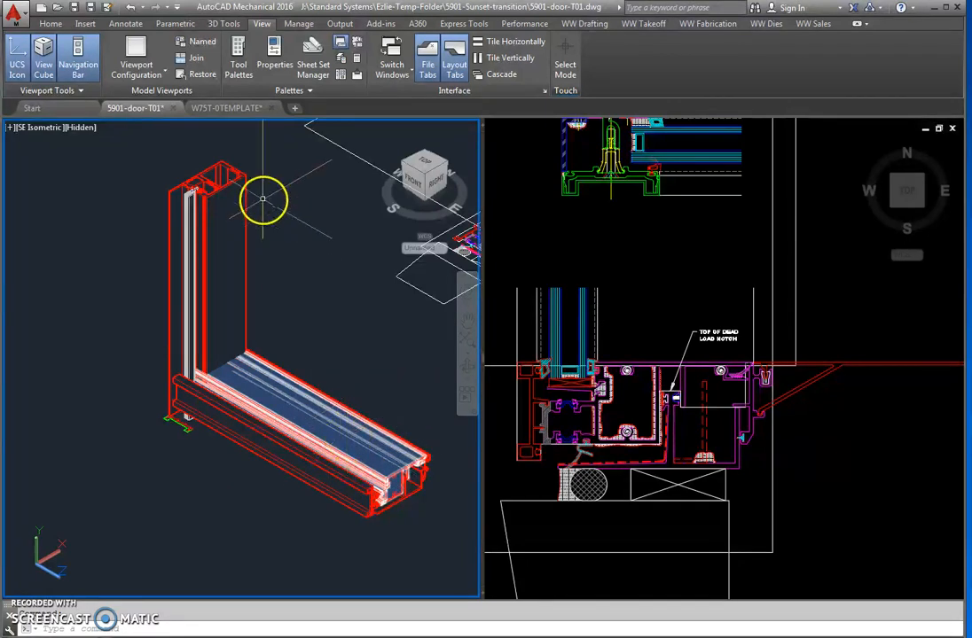
left_click(294, 388)
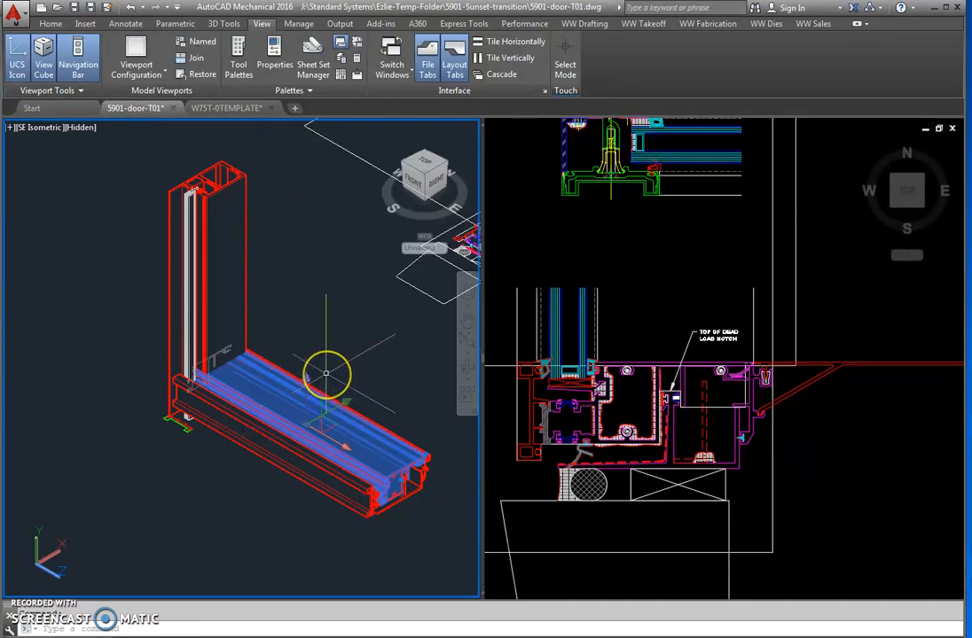
type("PR")
key("Return")
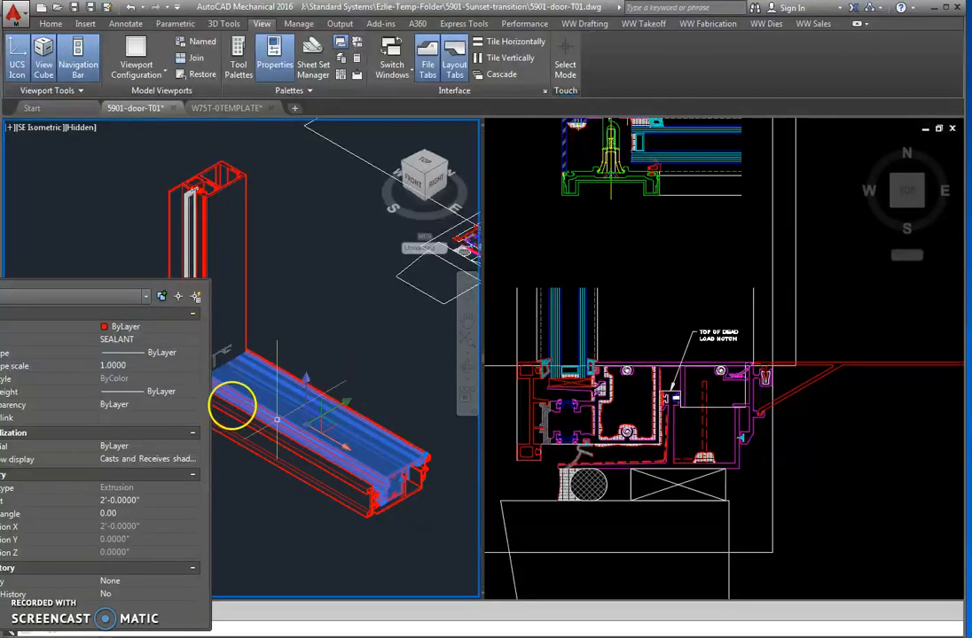
left_click(192, 342)
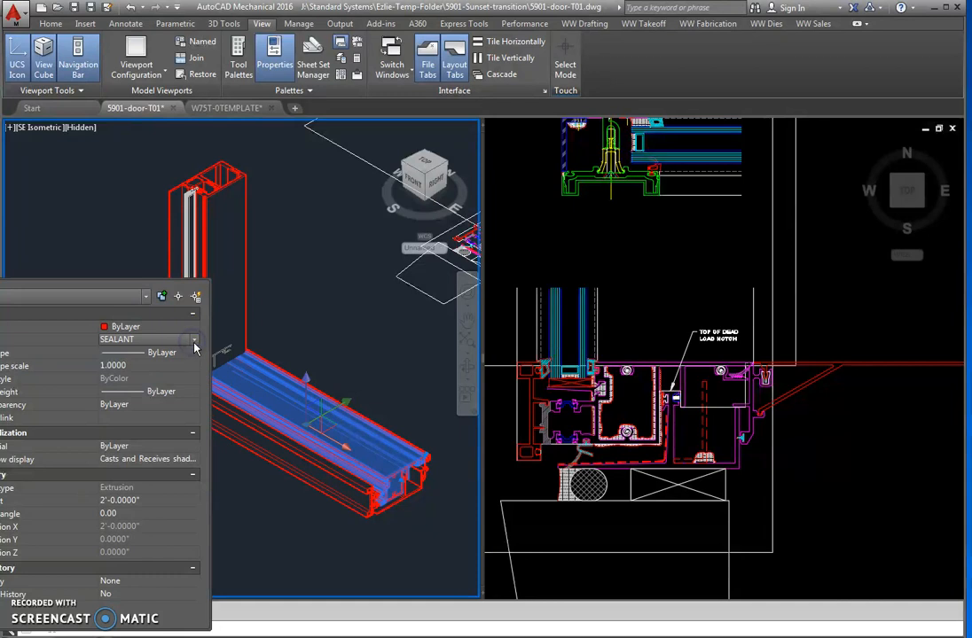
left_click(193, 342)
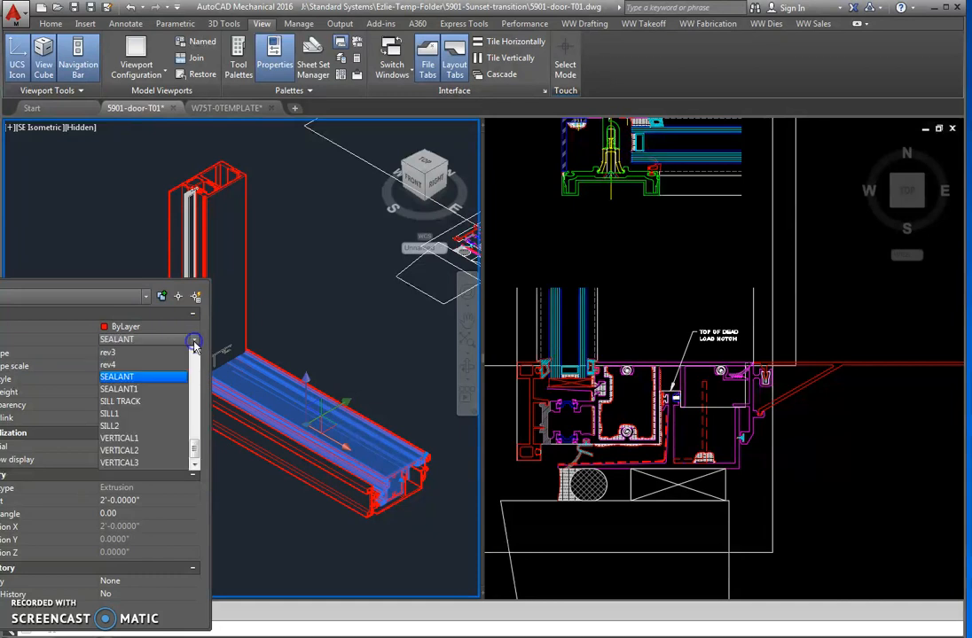
left_click(121, 415)
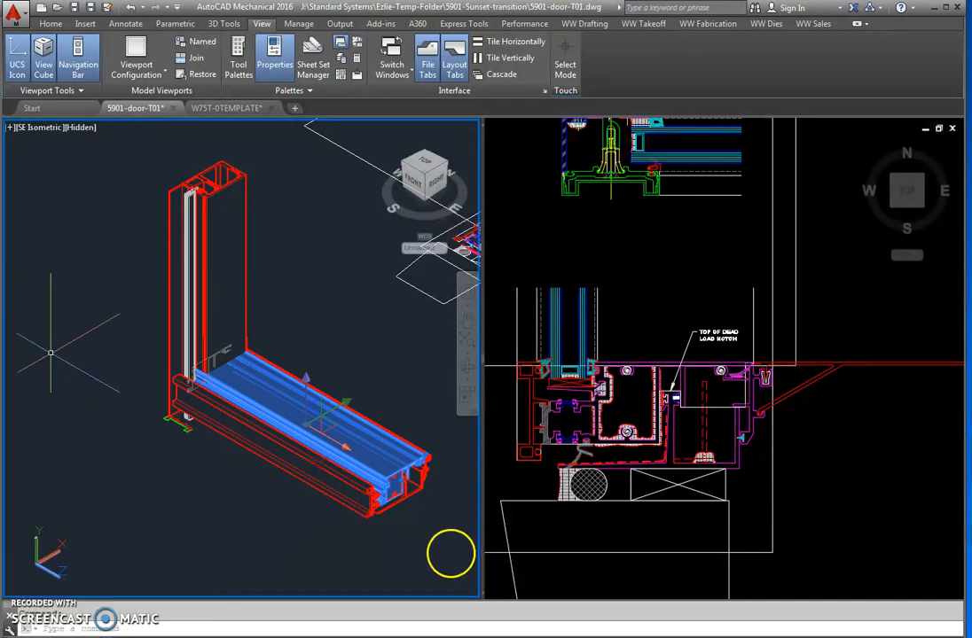
key("Escape")
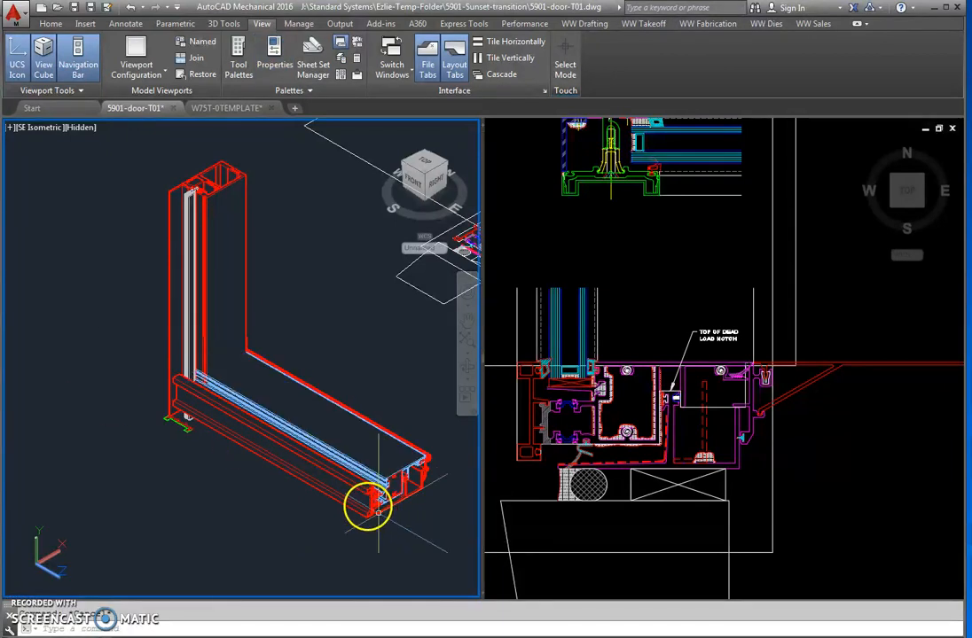
Examine the individual sill and mullion extrusions in the SE Isometric view, including where the sills meet the mullion base
left_click(366, 503)
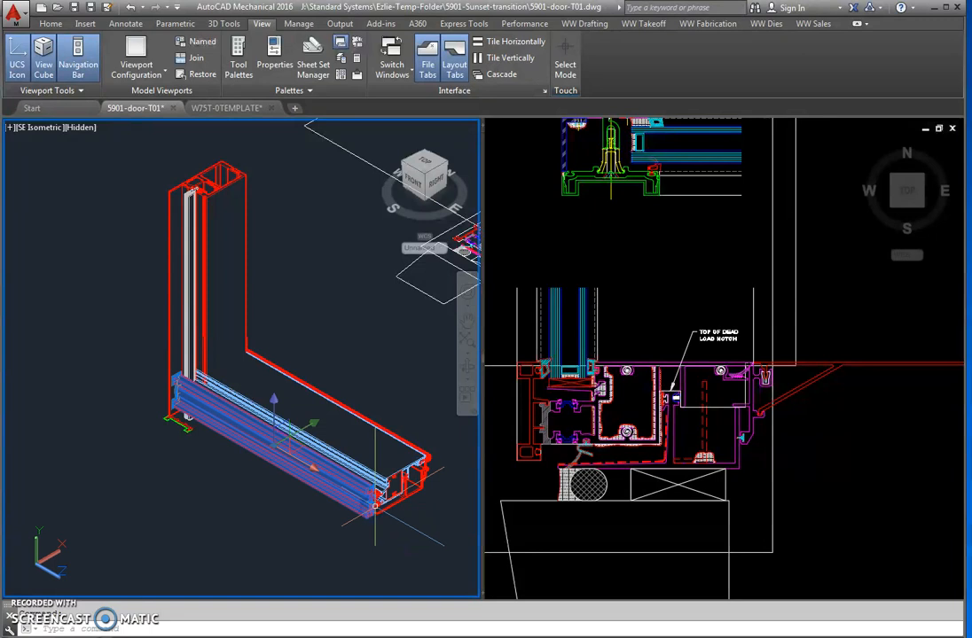
scroll(380, 493, "up", 4)
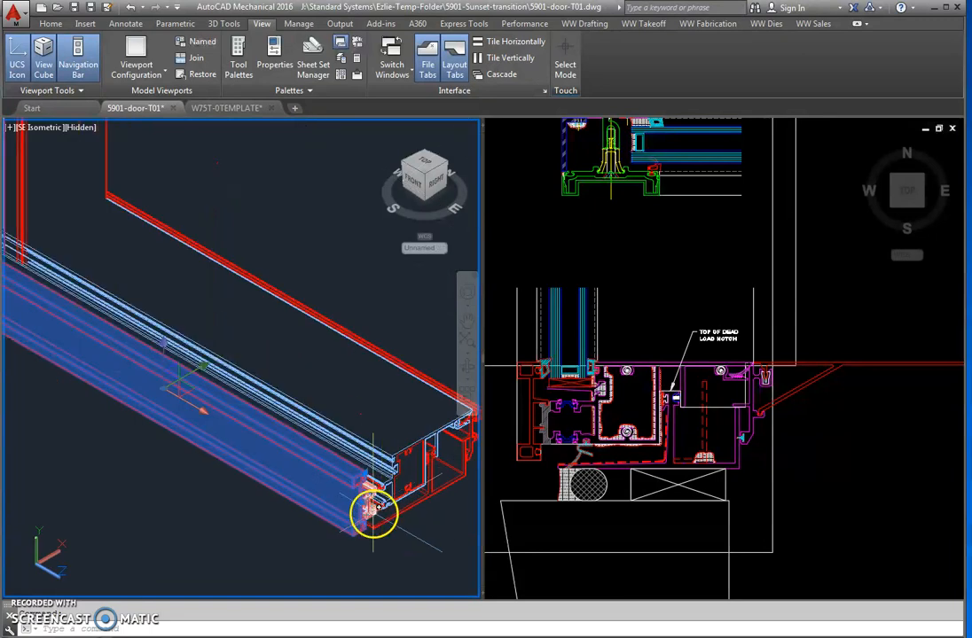
key("Escape")
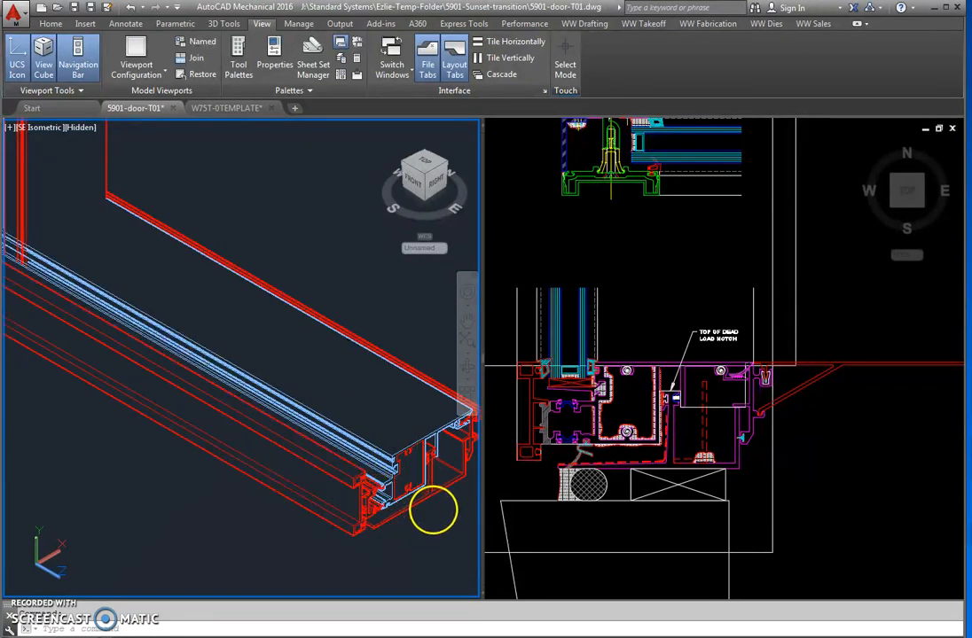
left_click(436, 493)
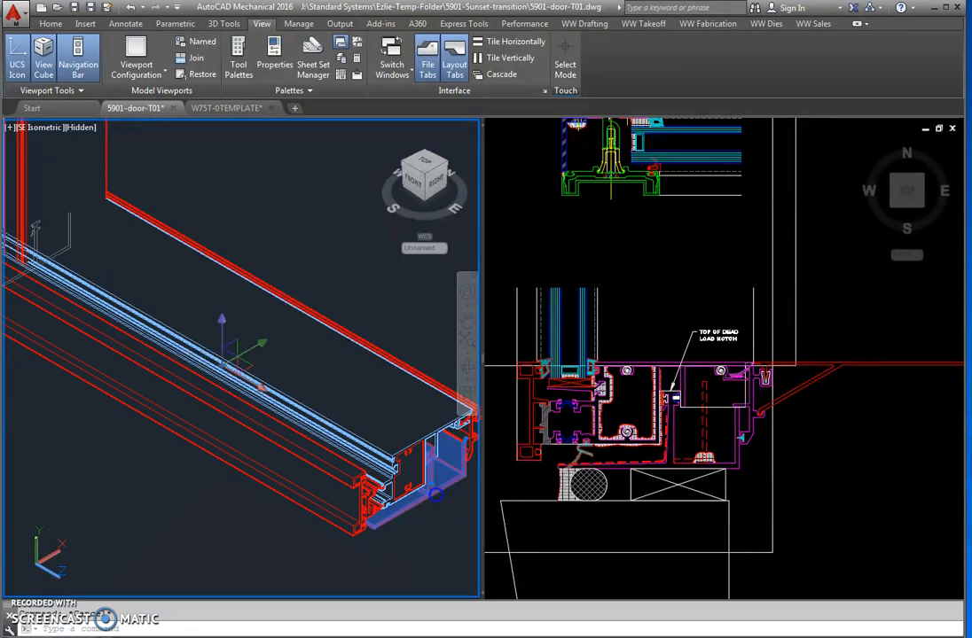
scroll(296, 466, "down", 4)
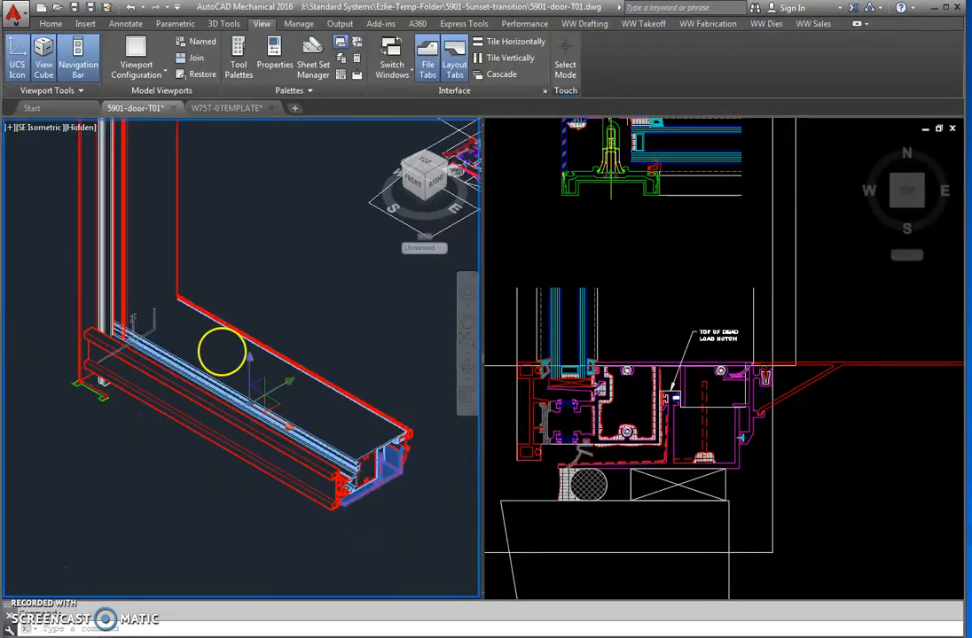
middle_click_drag(211, 317, 253, 412)
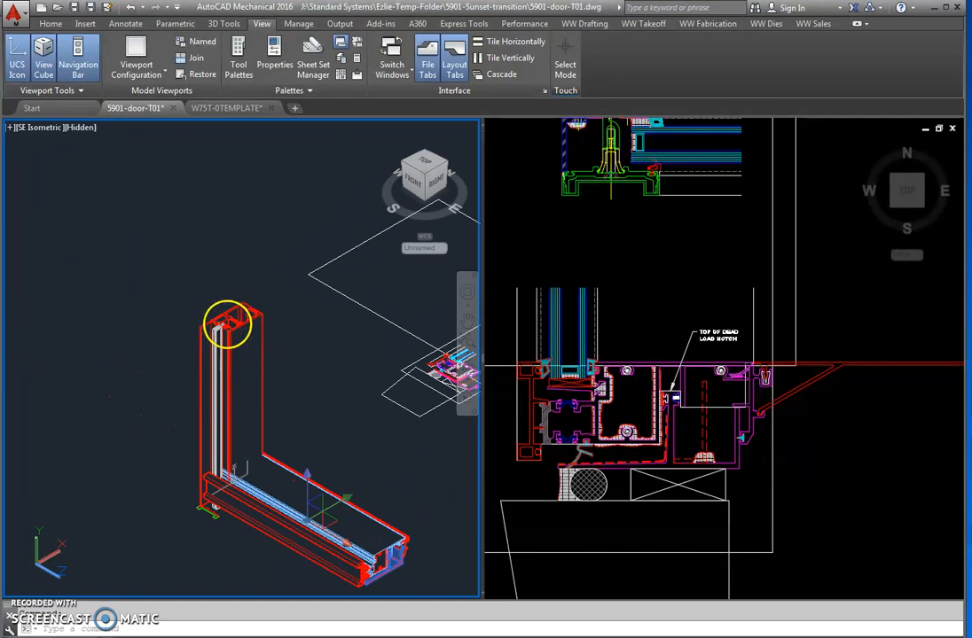
scroll(227, 325, "up", 5)
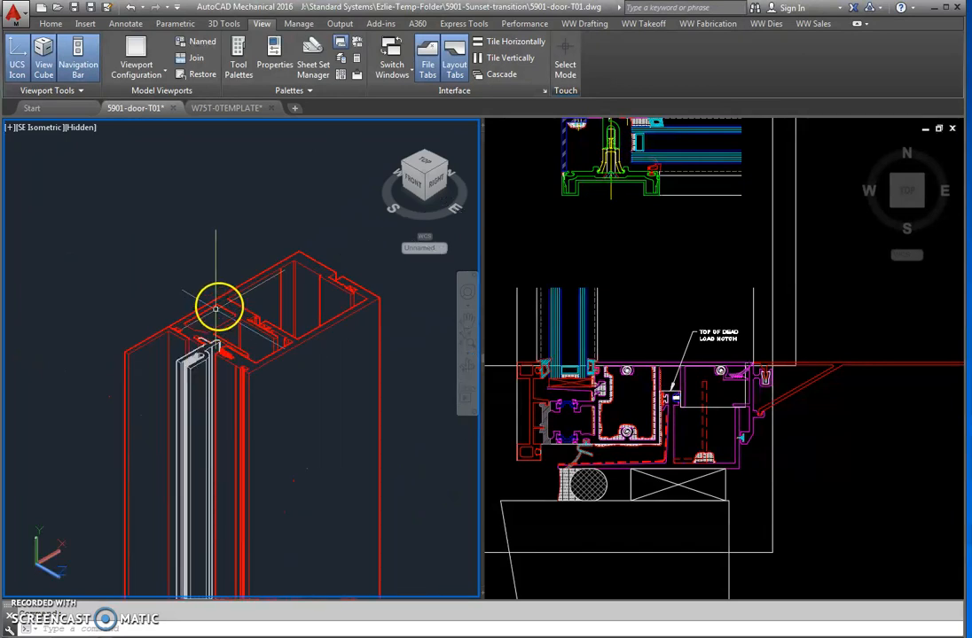
left_click(217, 307)
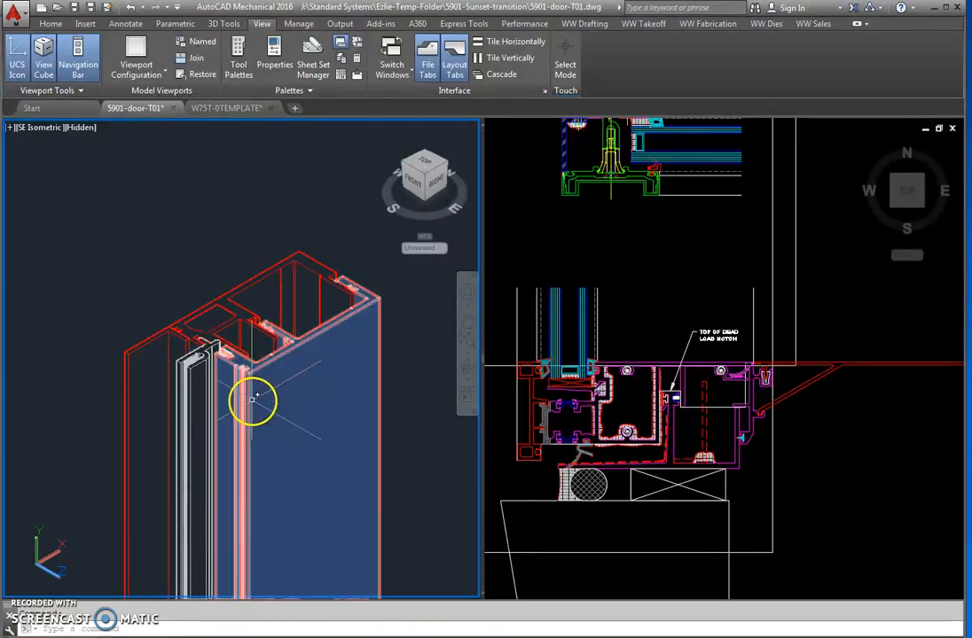
scroll(257, 425, "down", 5)
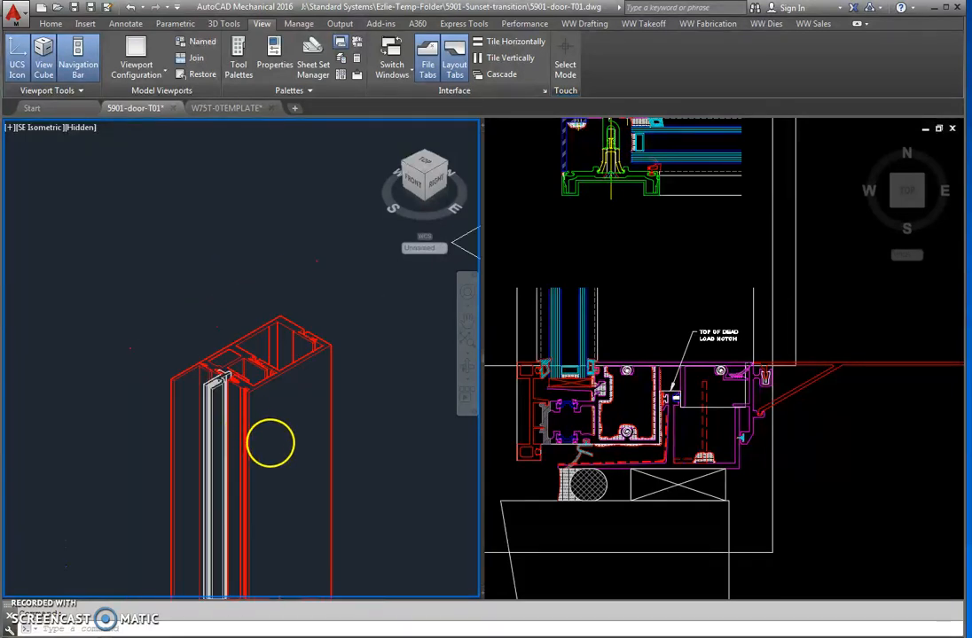
middle_click_drag(314, 456, 245, 348)
scroll(250, 463, "up", 4)
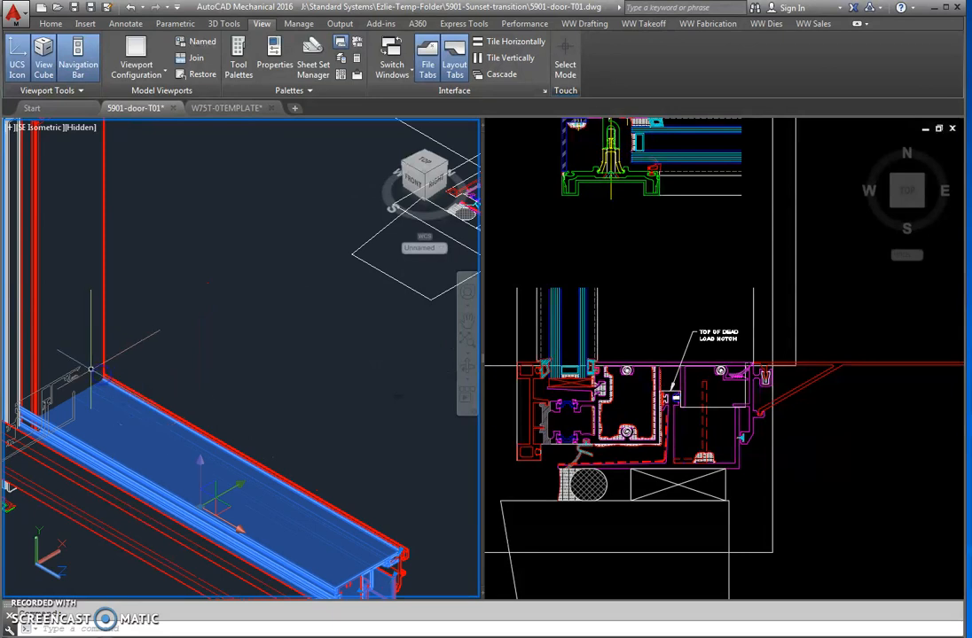
left_click(310, 423)
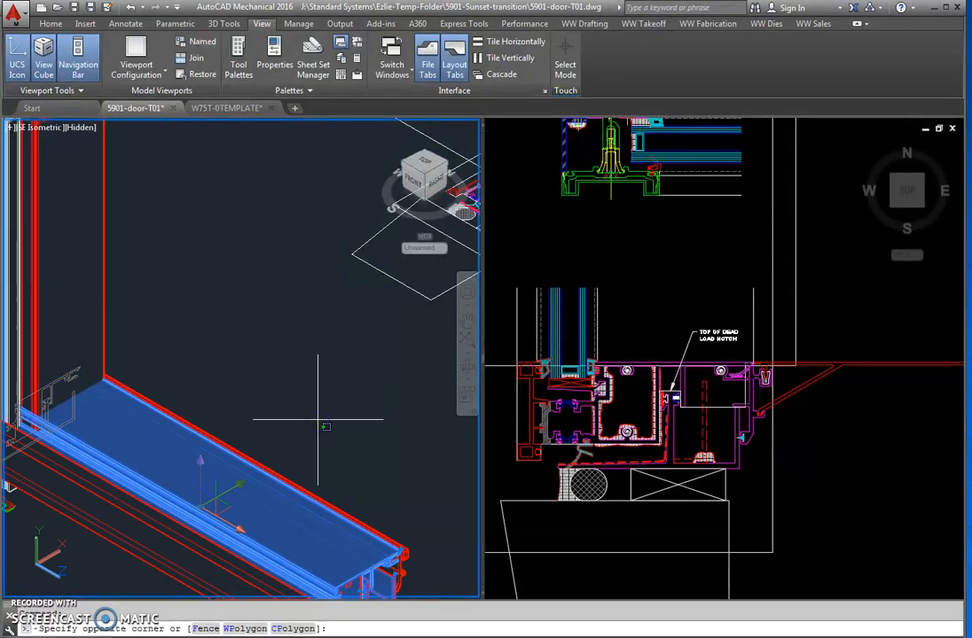
Inspect the overlap between the sill ends and the mullion profile in the Top view
left_click(748, 499)
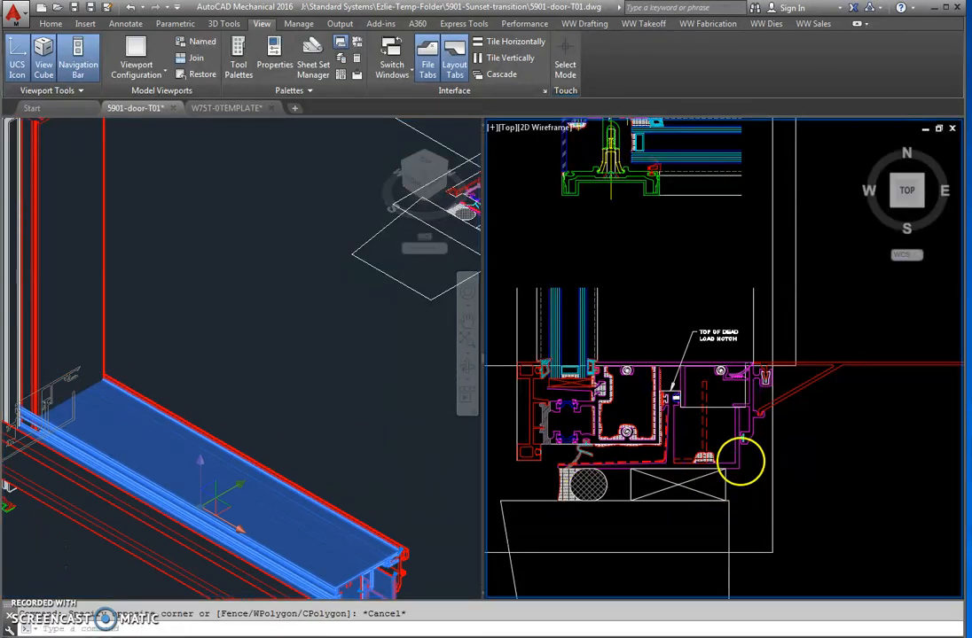
scroll(785, 484, "down", 5)
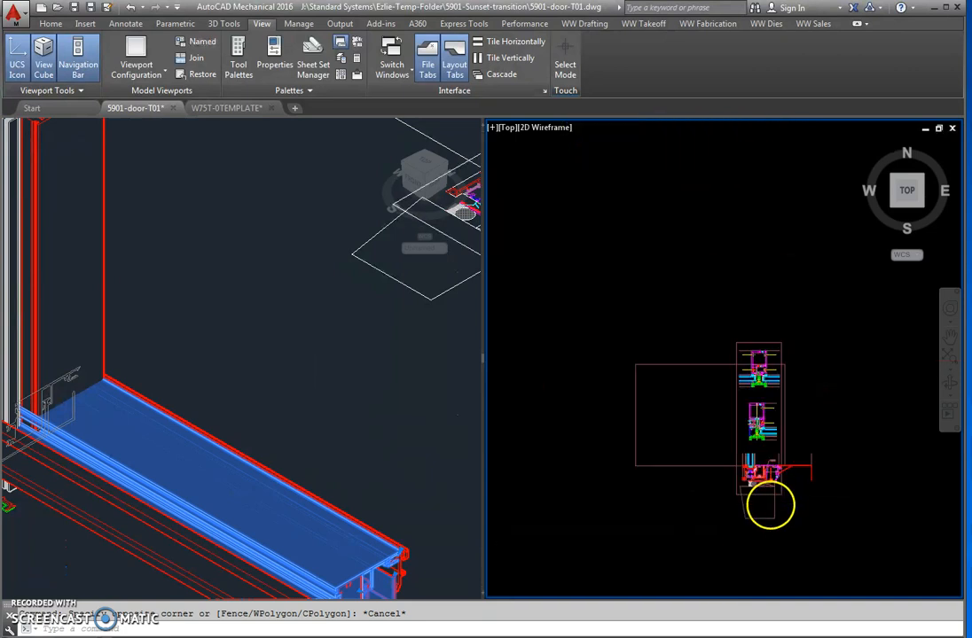
middle_click_drag(759, 523, 712, 306)
scroll(712, 352, "down", 2)
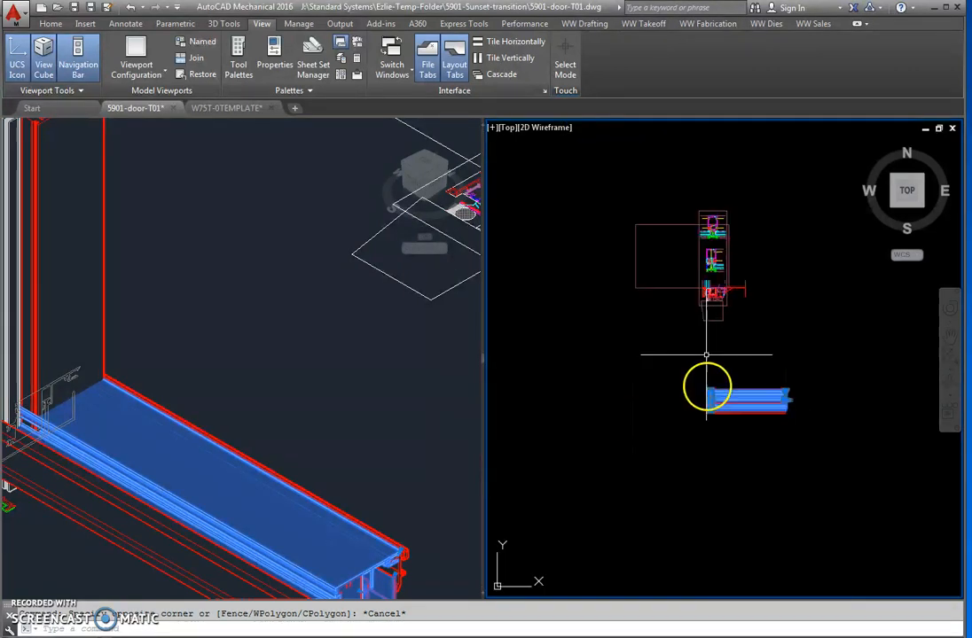
scroll(715, 452, "up", 3)
key("Escape")
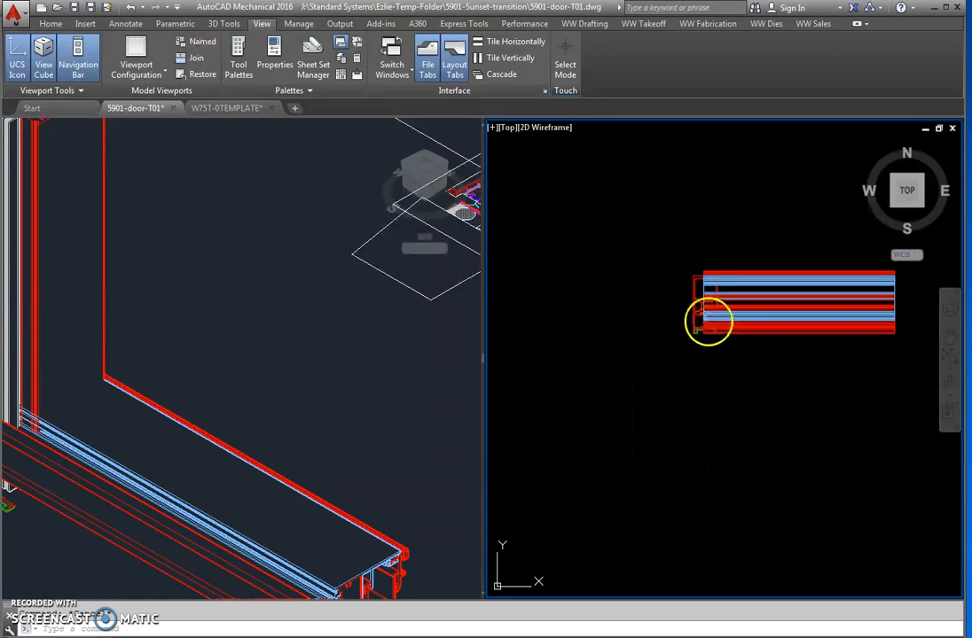
scroll(707, 312, "up", 4)
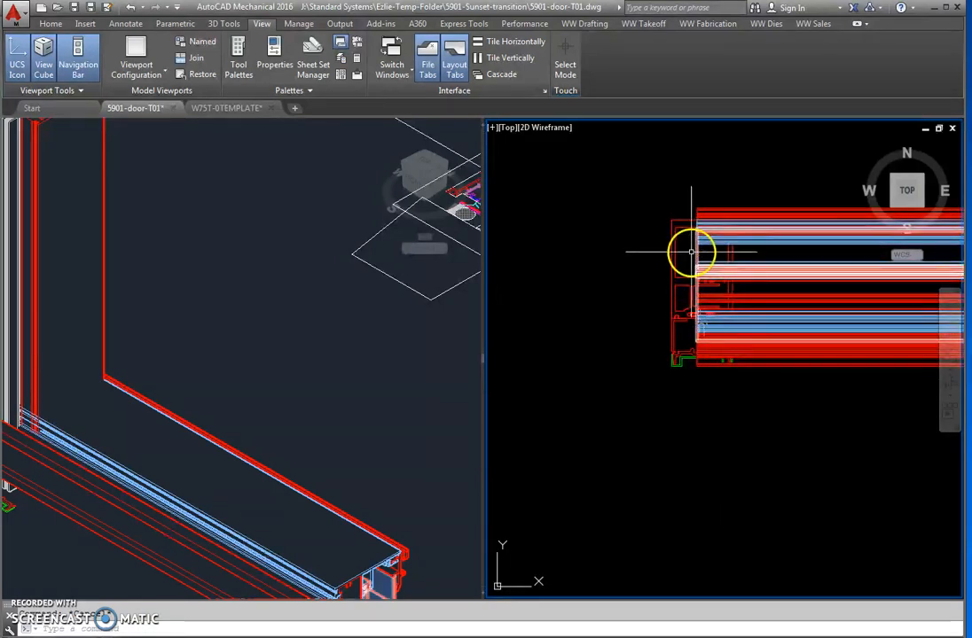
left_click(729, 255)
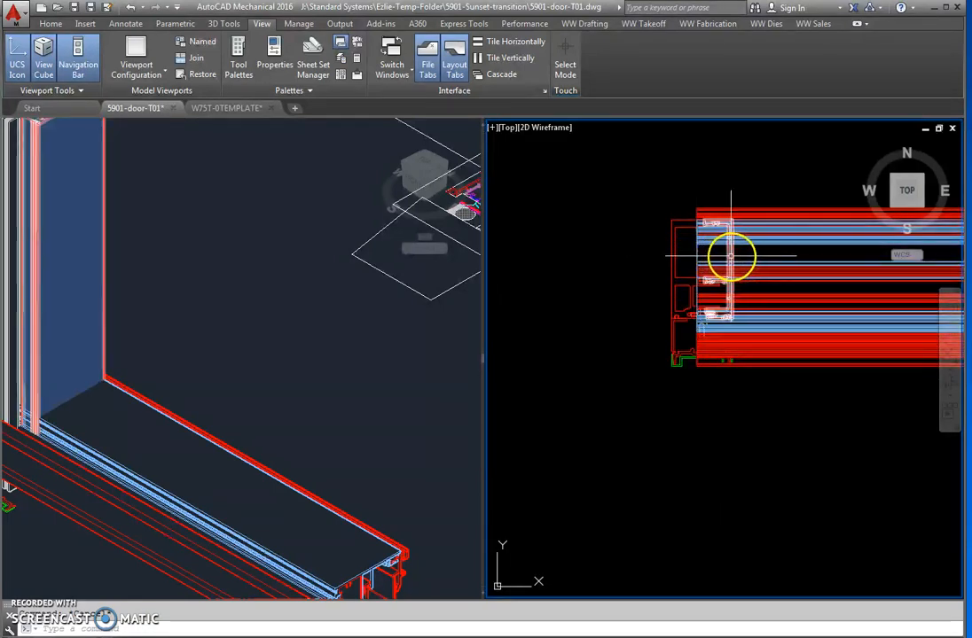
scroll(730, 314, "up", 5)
middle_click_drag(729, 321, 720, 377)
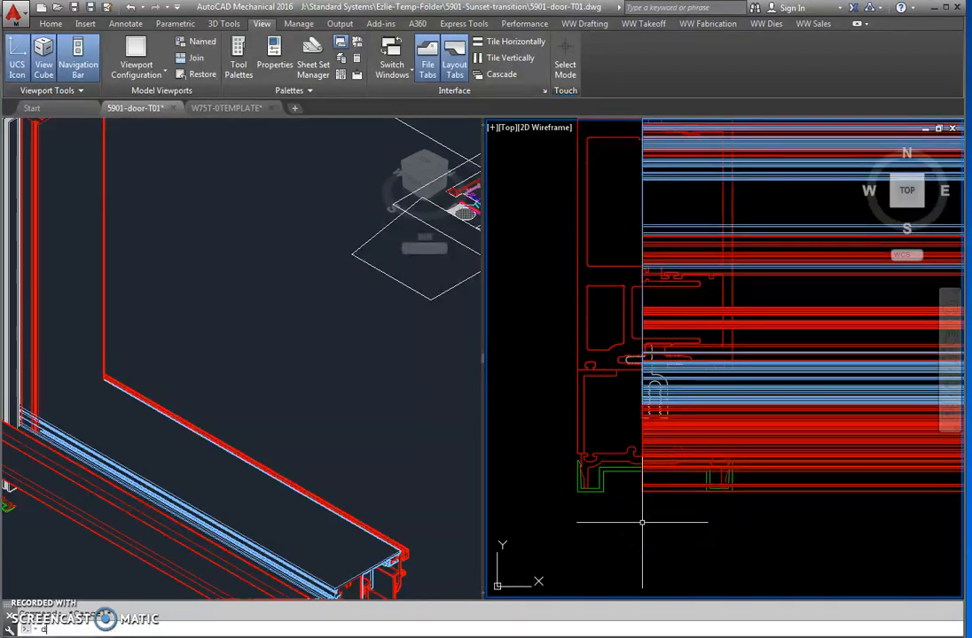
Measure the distance from the sill extrusions' end corner to the outer corner of the green profile on the mullion's sill side
type("di")
key("Return")
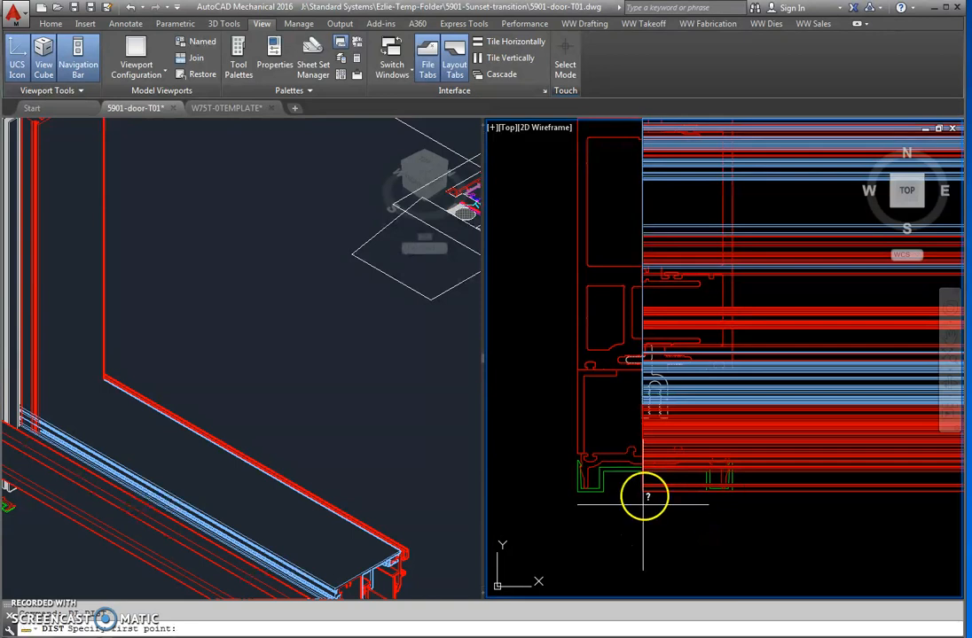
scroll(643, 487, "up", 1)
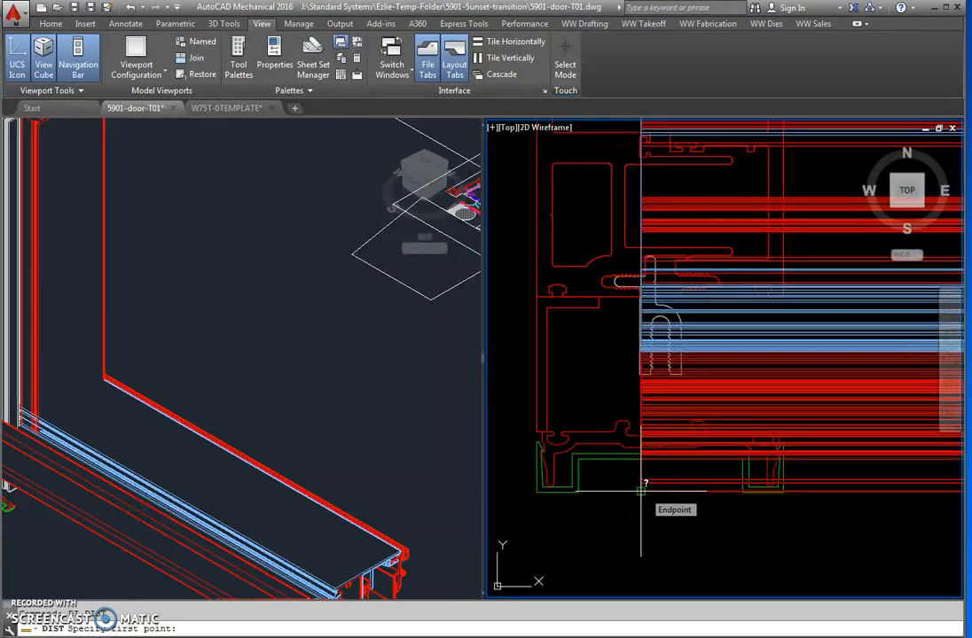
left_click(640, 490)
scroll(784, 494, "up", 1)
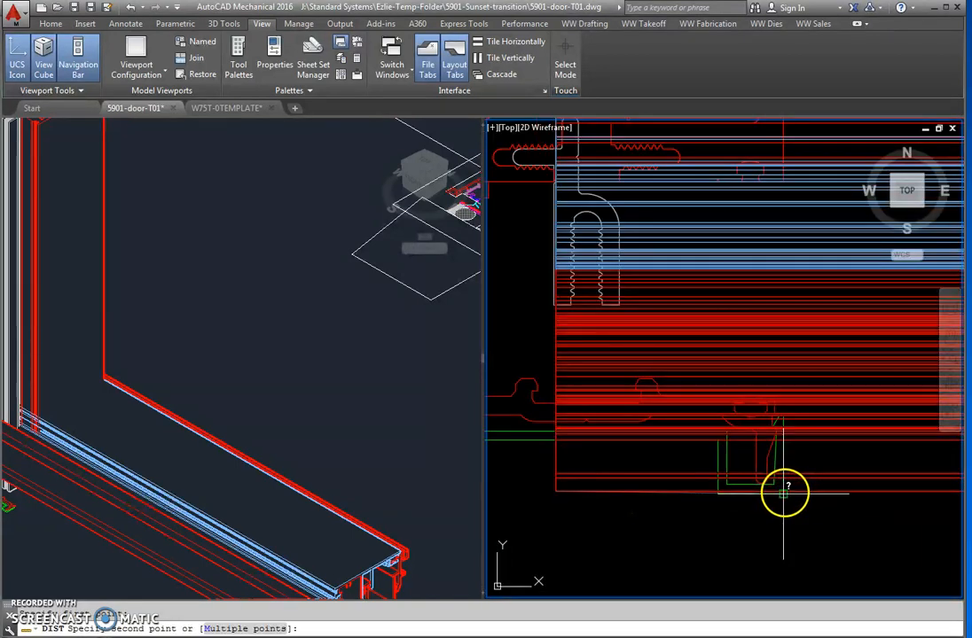
scroll(785, 492, "up", 3)
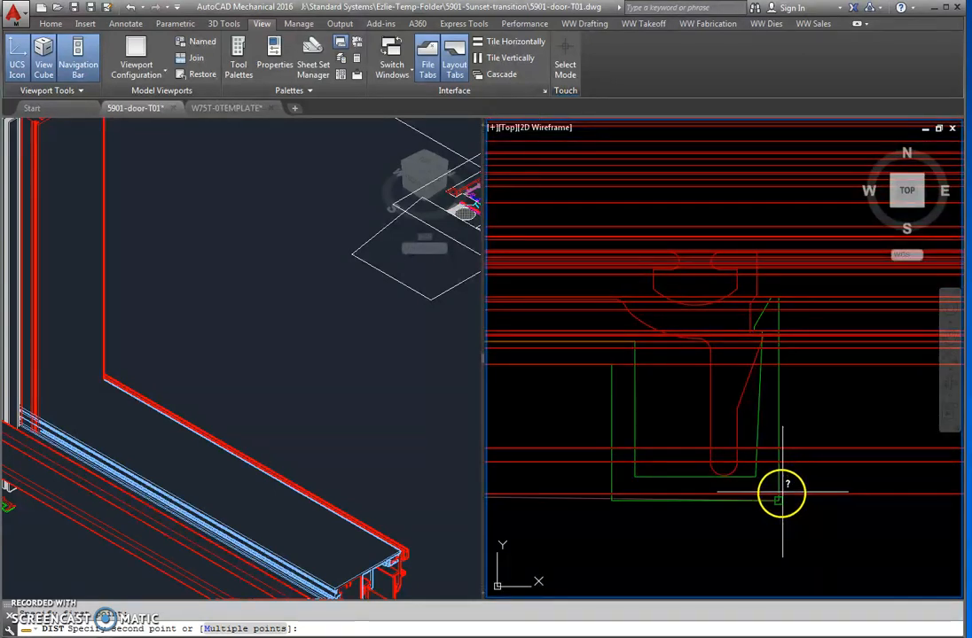
left_click(780, 494)
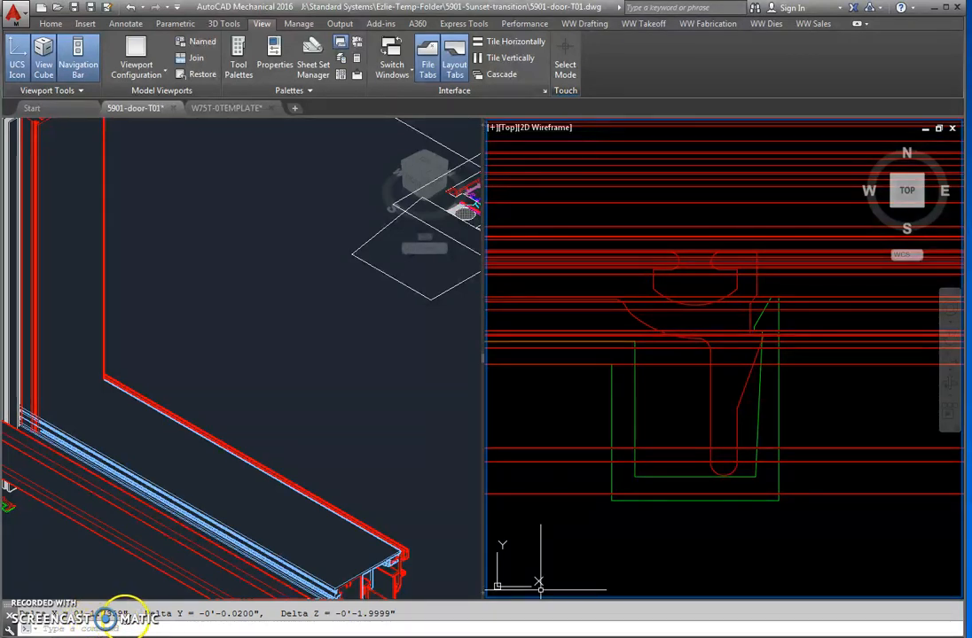
Move all the sill extrusions 1.7359 inches along the positive Z direction, away from the mullion
left_click(321, 387)
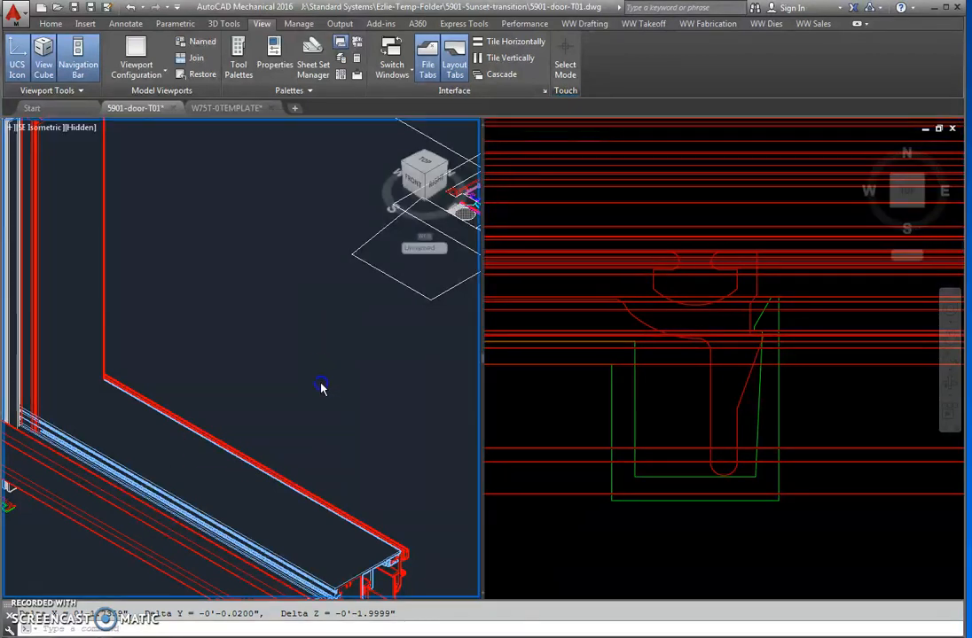
scroll(319, 381, "down", 2)
scroll(318, 388, "down", 2)
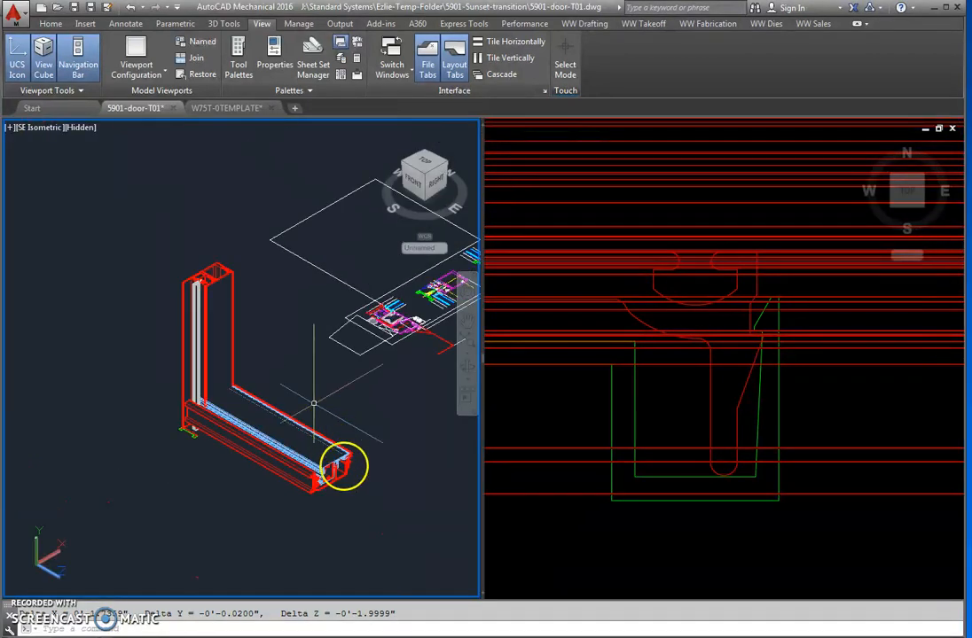
left_click(357, 500)
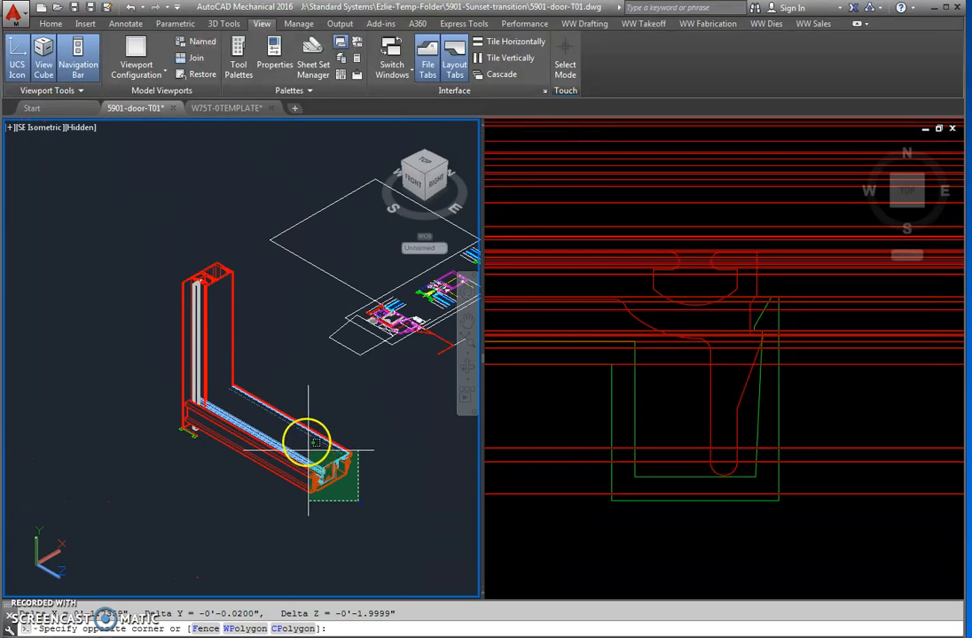
left_click(303, 437)
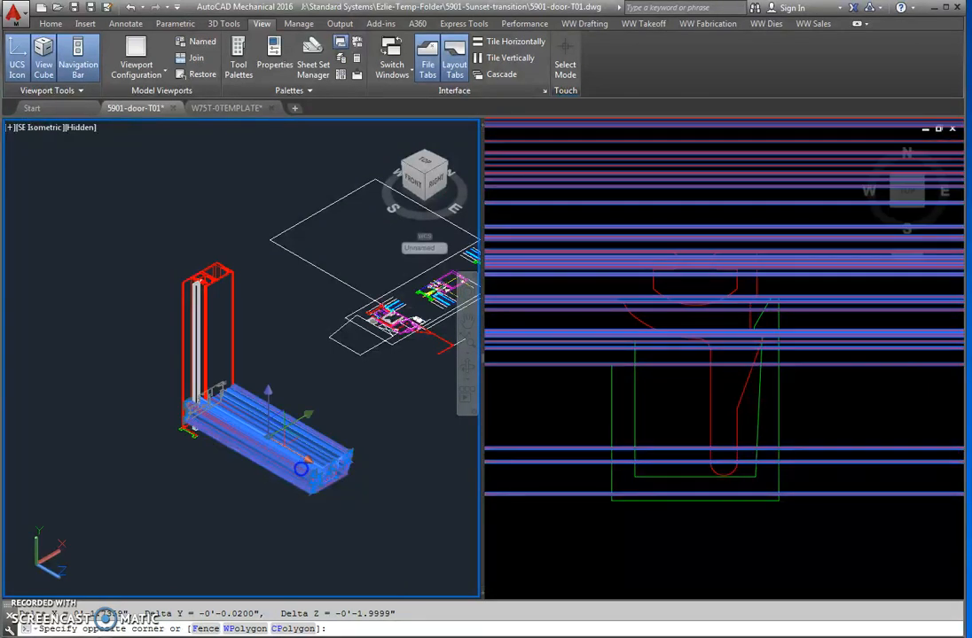
left_click(199, 498)
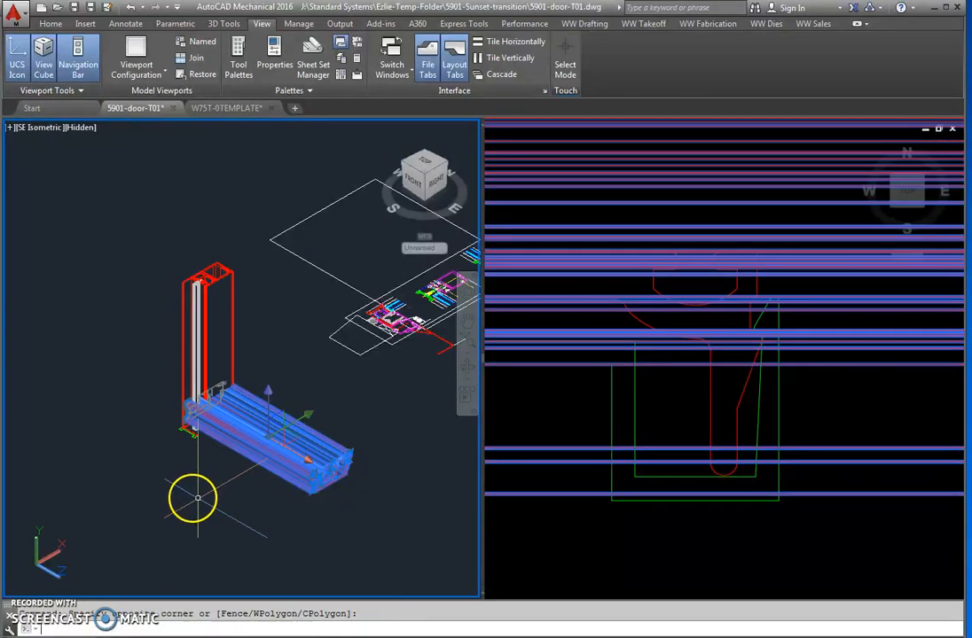
key("Return")
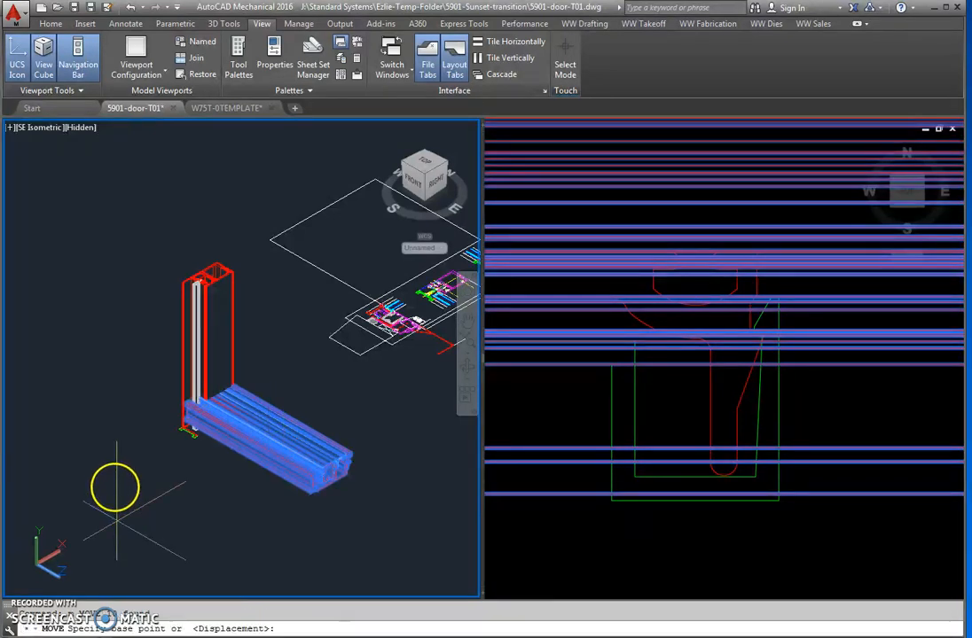
left_click(109, 471)
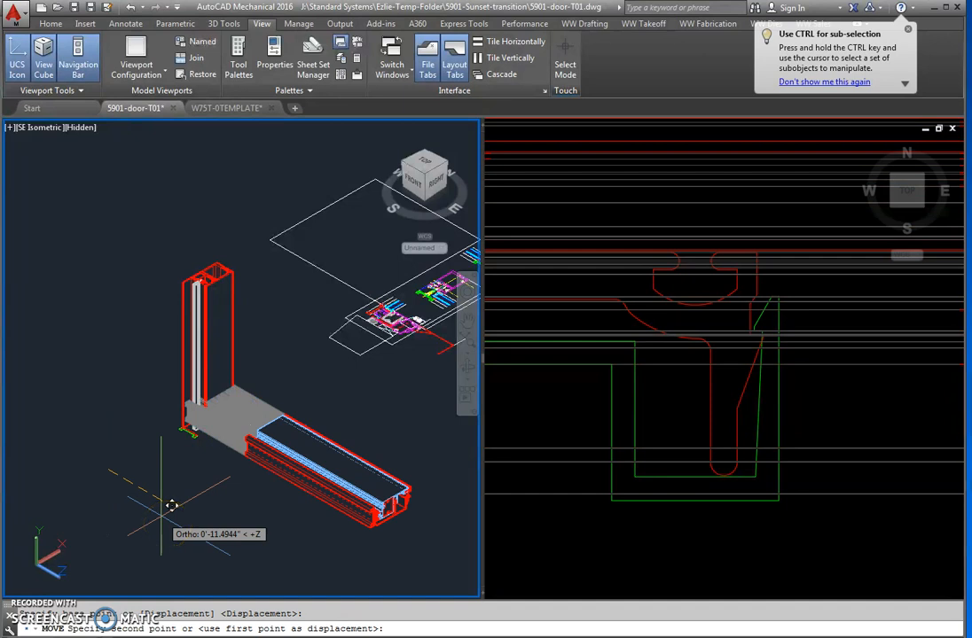
type("1.73")
key("F2")
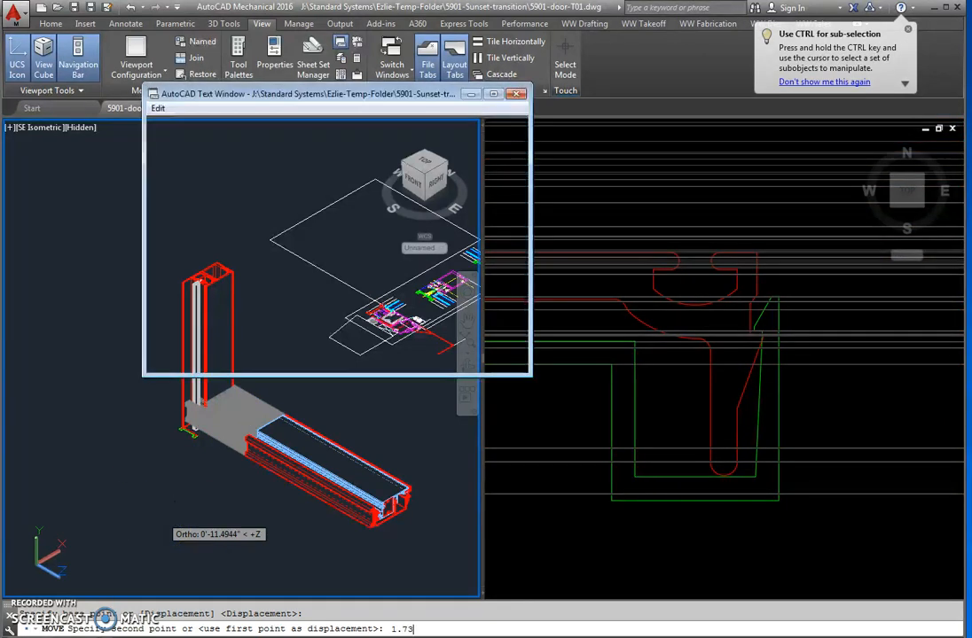
key("F2")
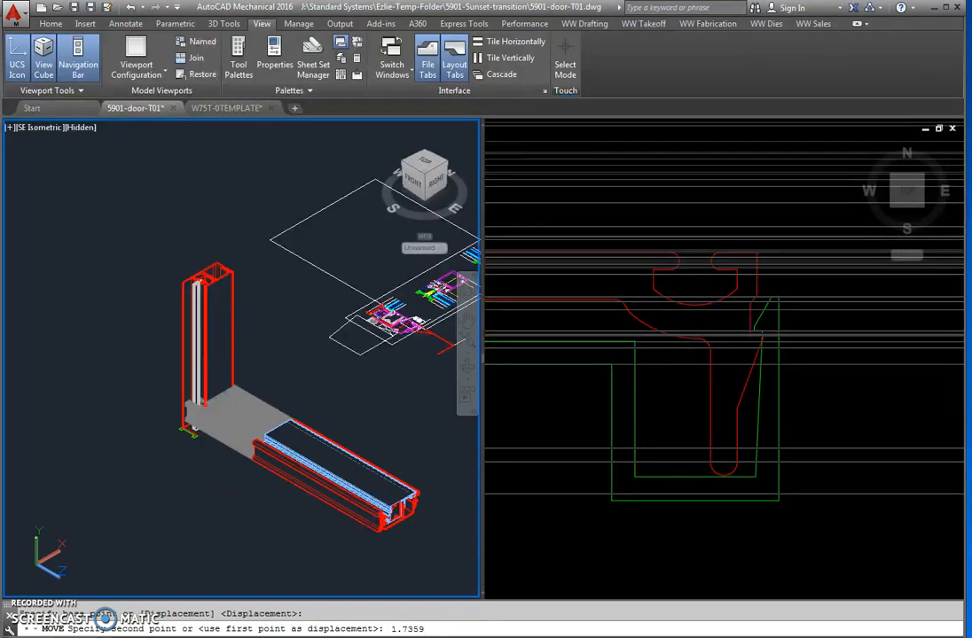
key("Return")
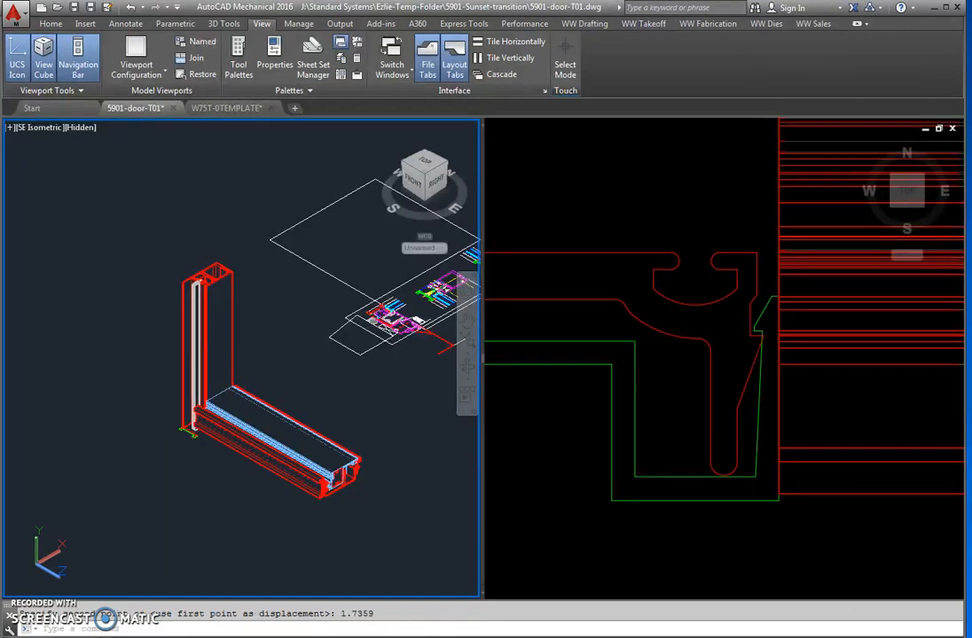
Check the moved sill ends against the mullion's side face in the Top and SE Isometric views
left_click(782, 515)
scroll(783, 513, "down", 5)
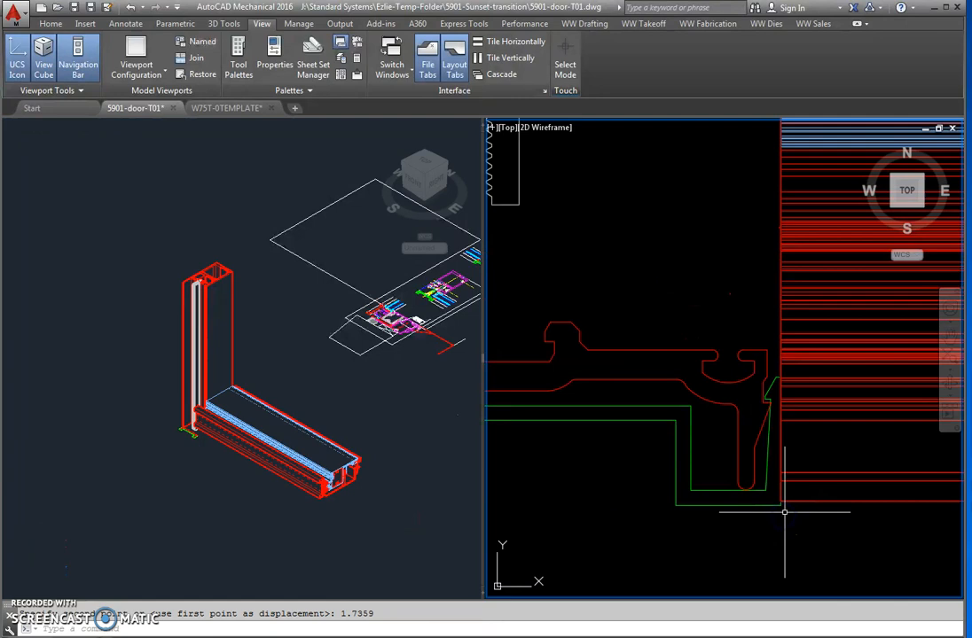
scroll(785, 509, "down", 2)
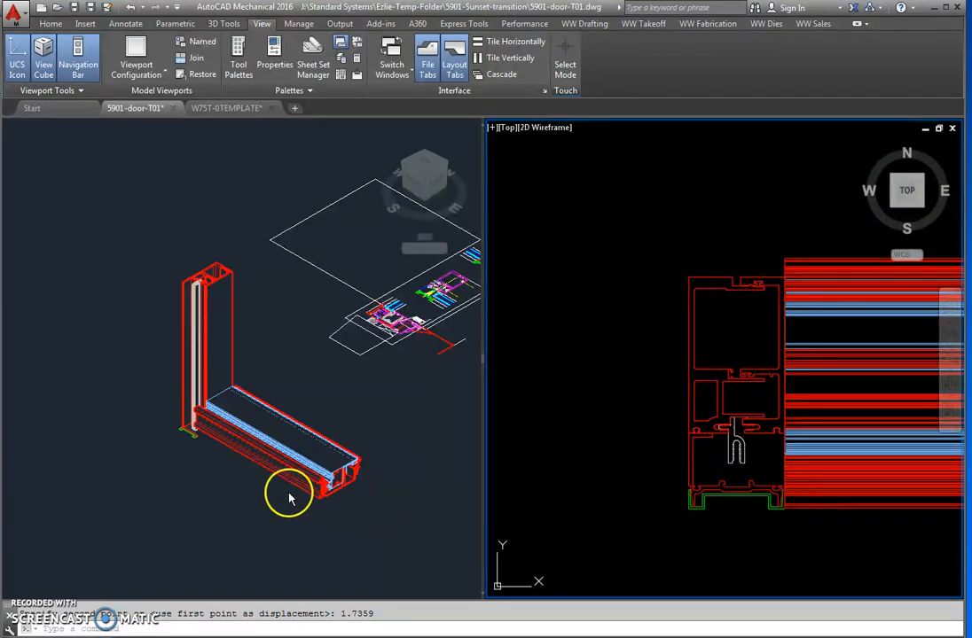
left_click(773, 513)
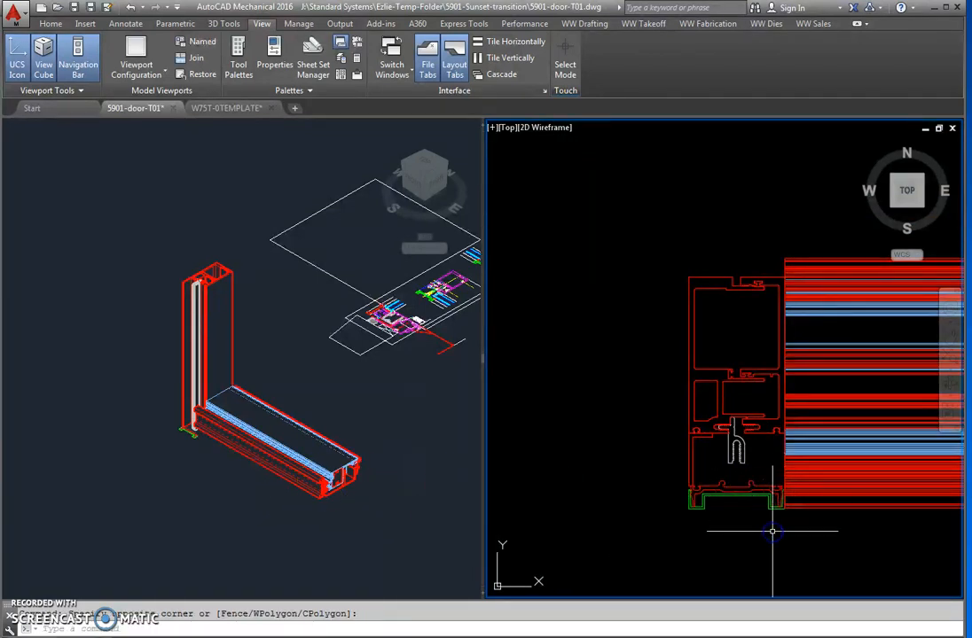
left_click(328, 548)
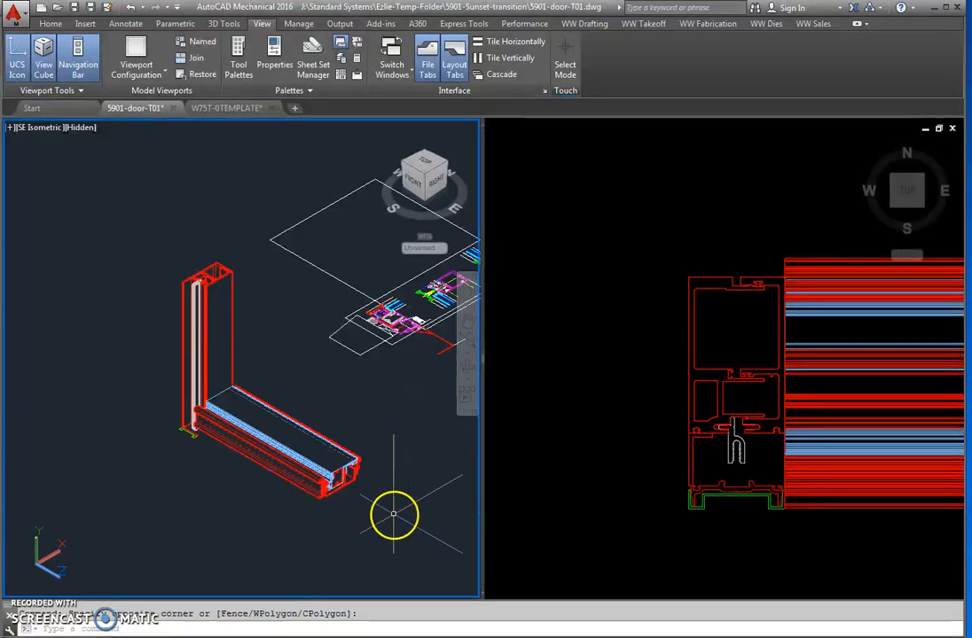
left_click(345, 525)
middle_click_drag(345, 524, 313, 511)
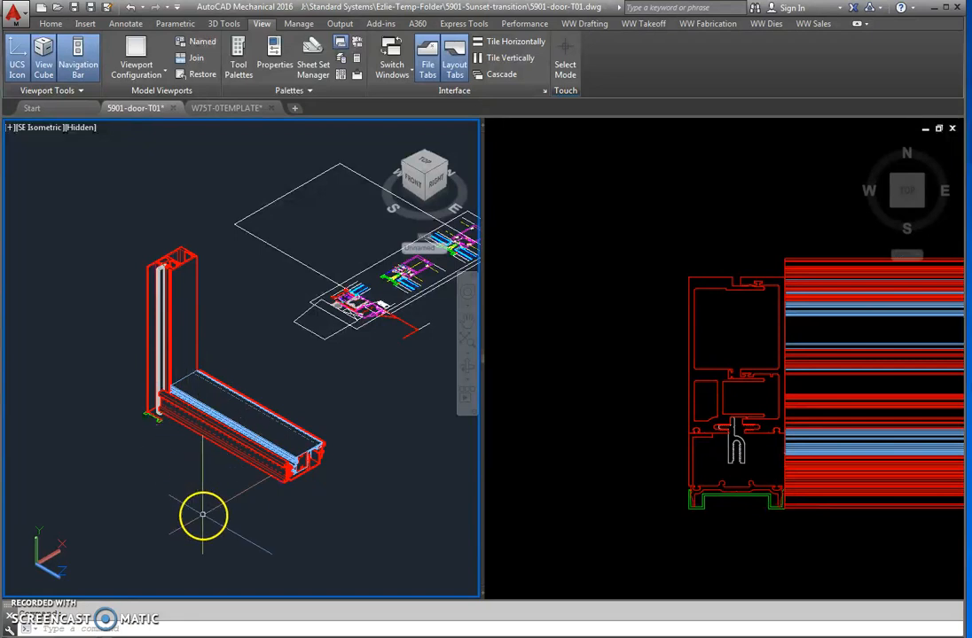
left_click(599, 539)
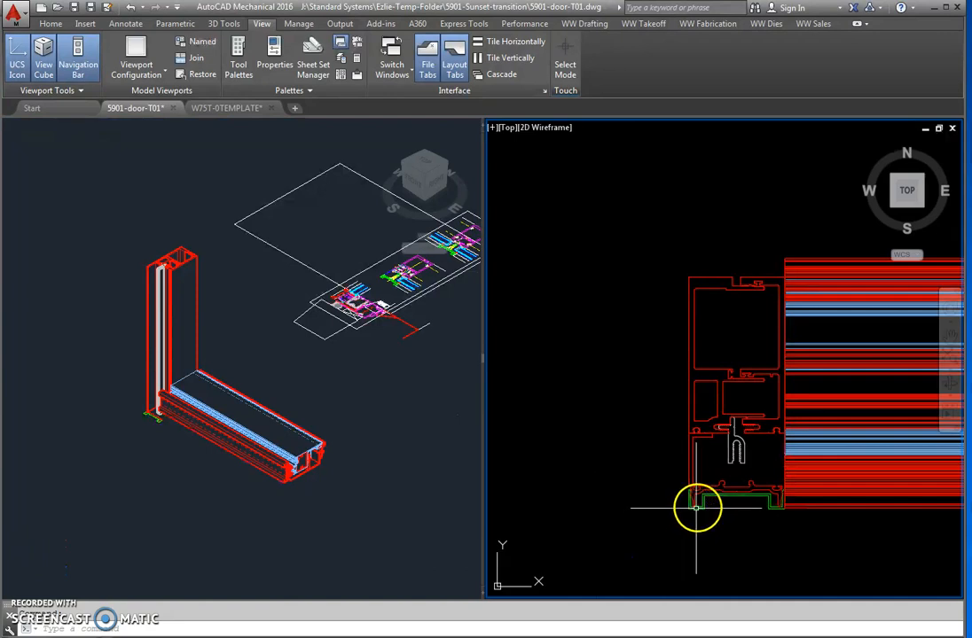